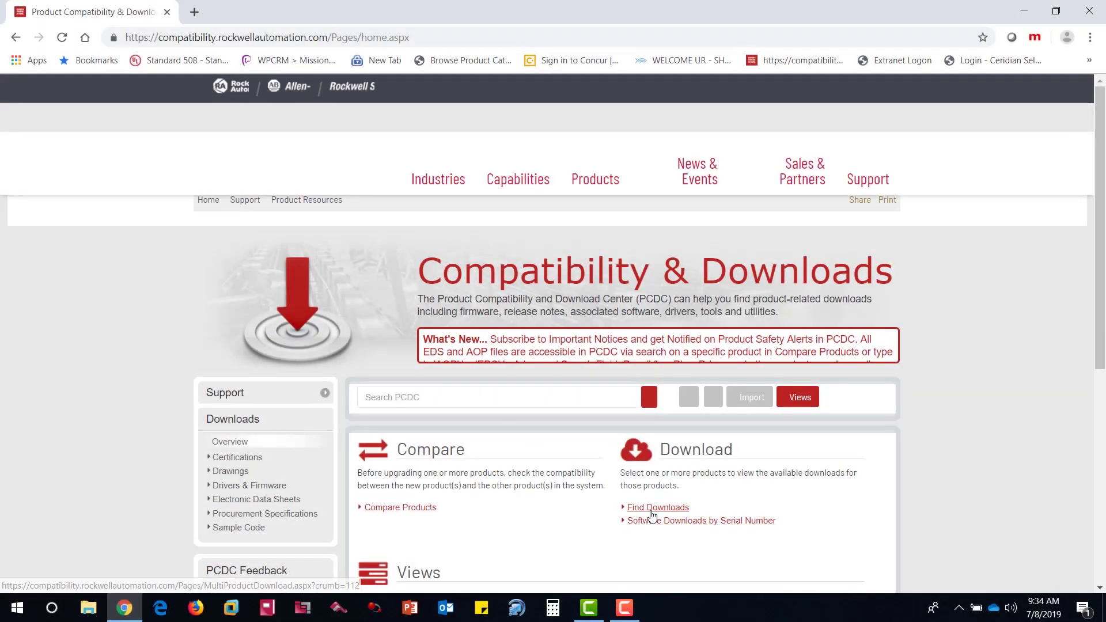
Open the Find Downloads page on the PCDC Compatibility & Downloads site
click(651, 507)
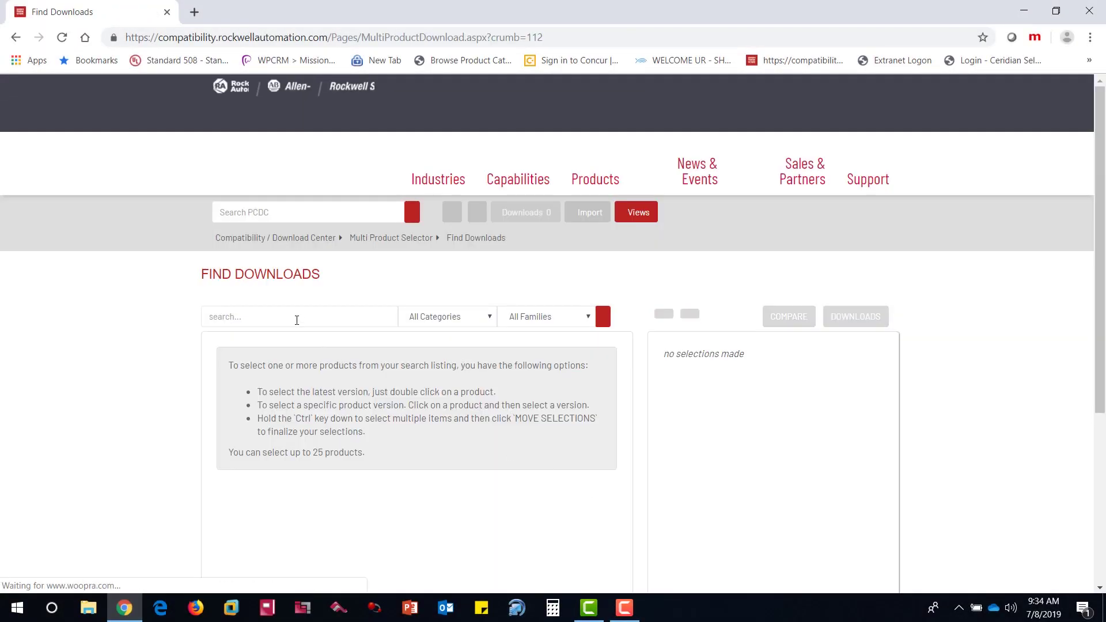
Add the ControlFLASH Plus 2.00.00 ControlFLASH & FT Services package to the download cart
click(297, 320)
text(Con)
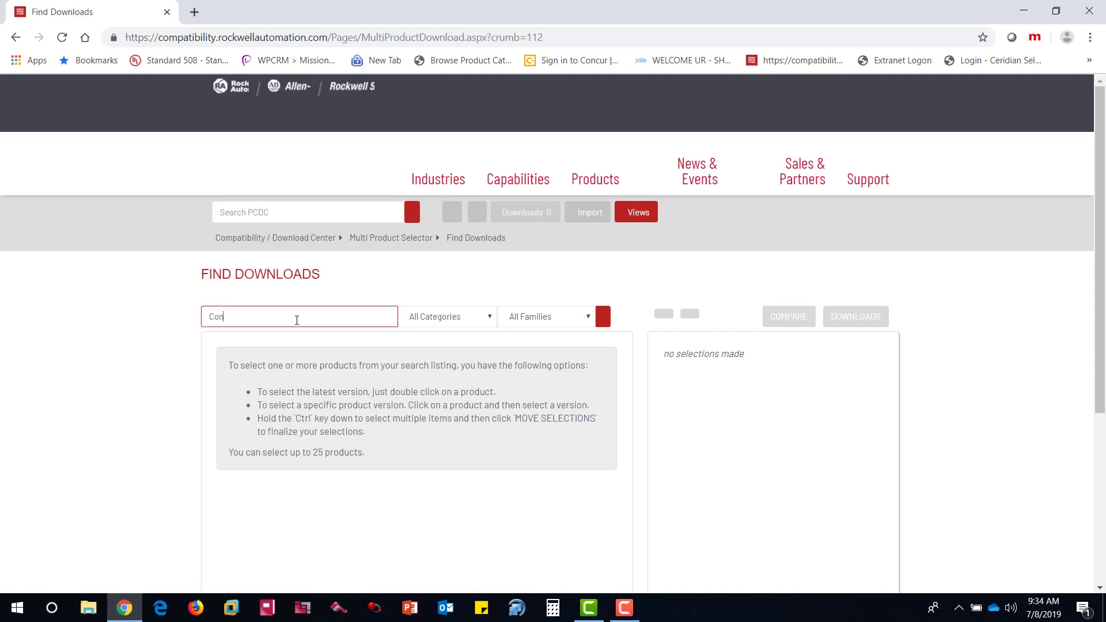
text(trolflas)
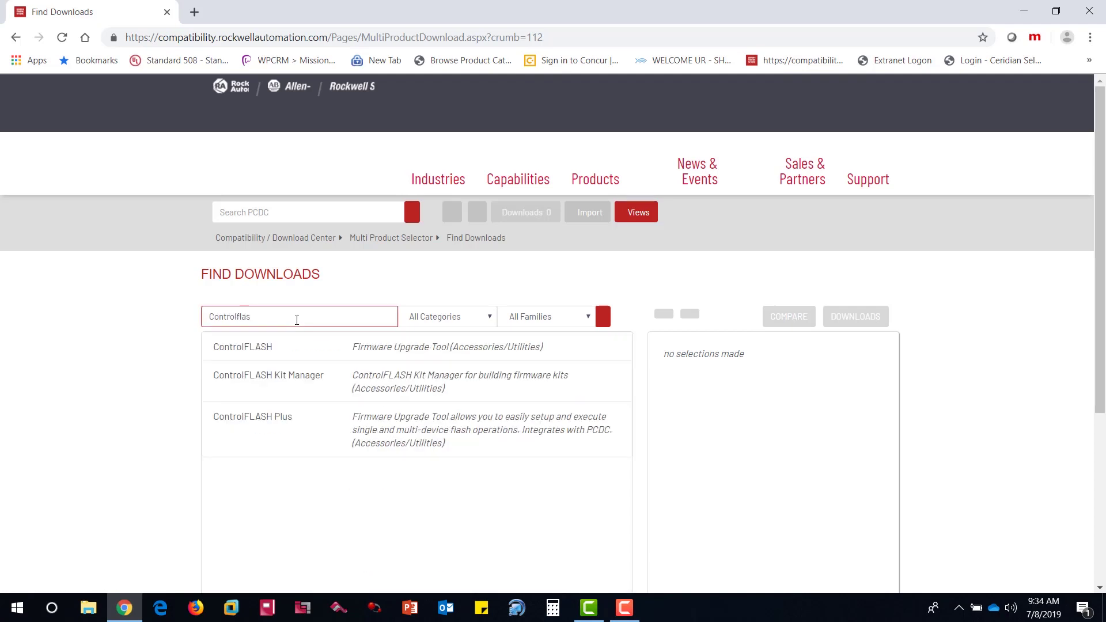
click(280, 421)
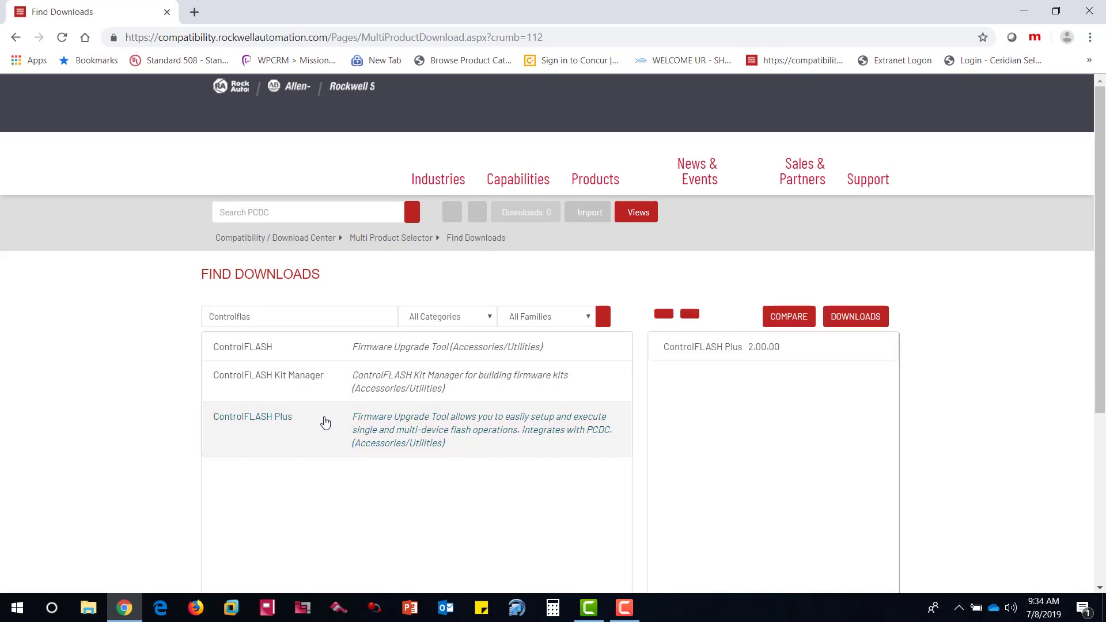
click(857, 317)
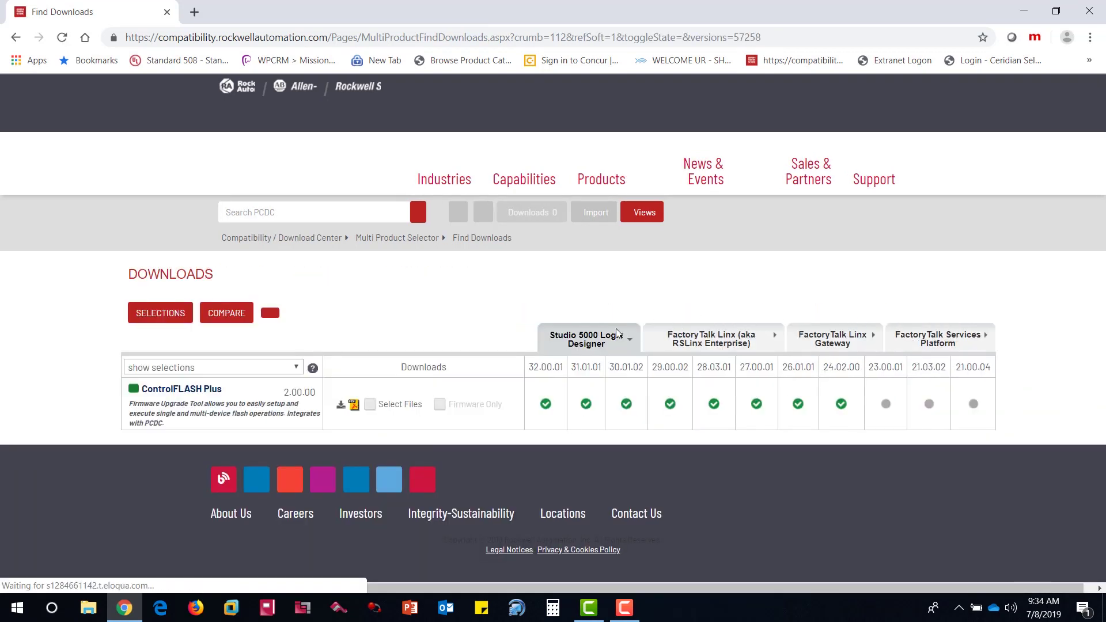
click(344, 407)
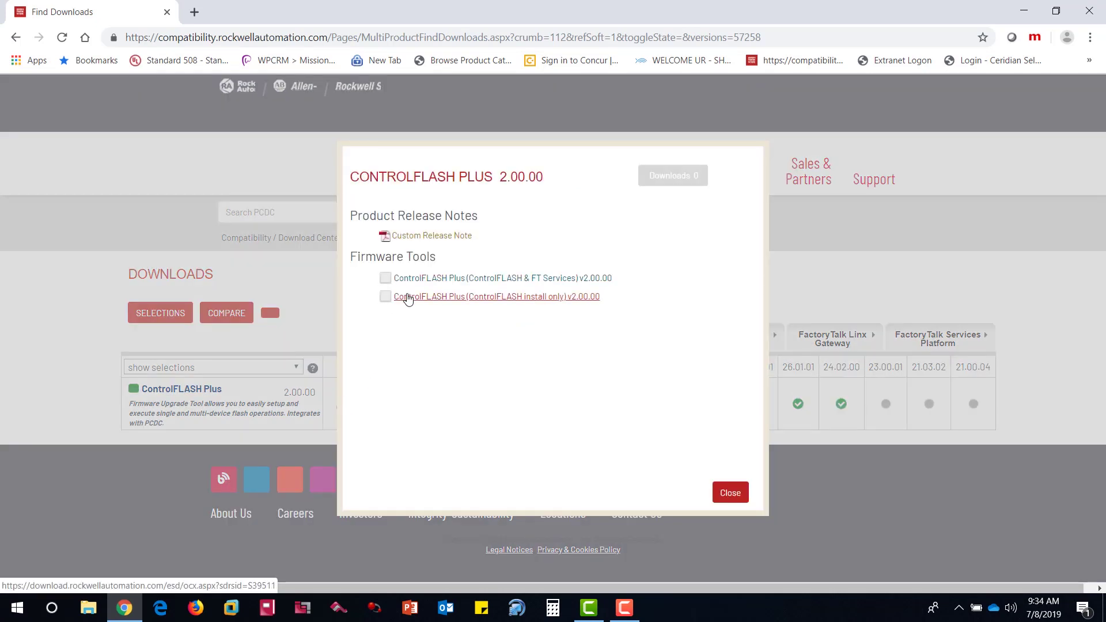
click(385, 279)
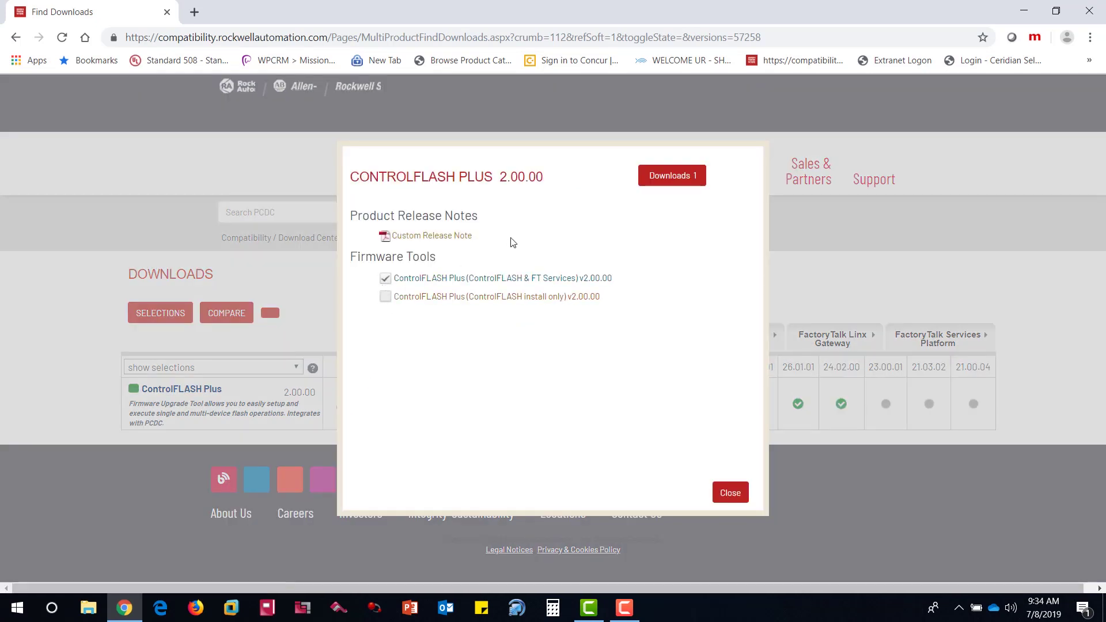
click(669, 175)
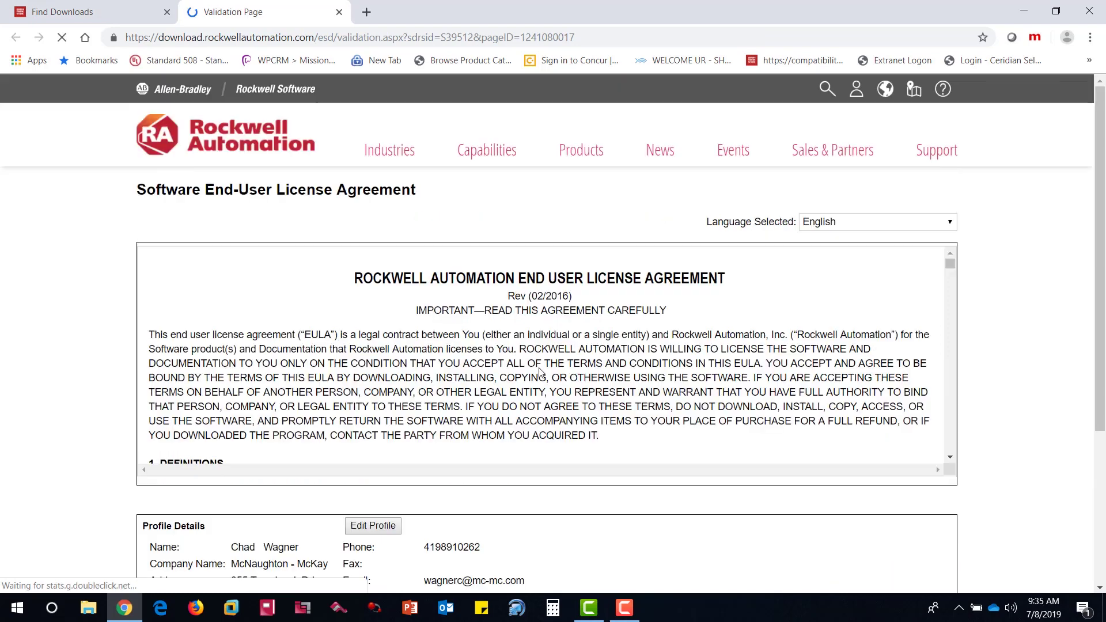
Accept the software license and run a Managed Download of ControlFLASH Plus through the Chrome download manager
scroll(1040, 475, down, 4)
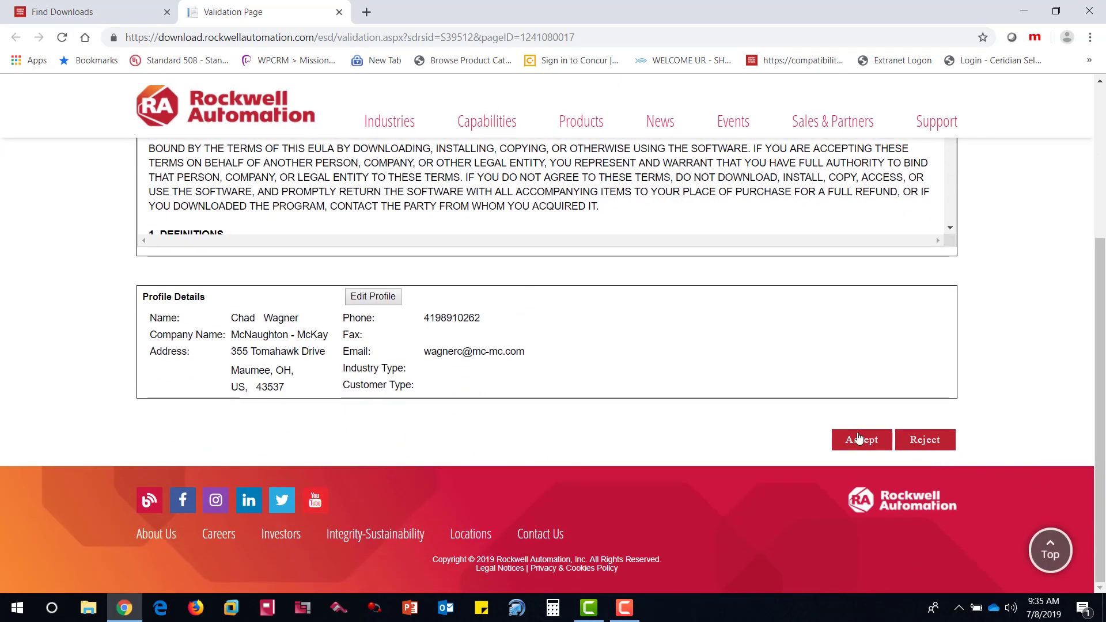
click(858, 439)
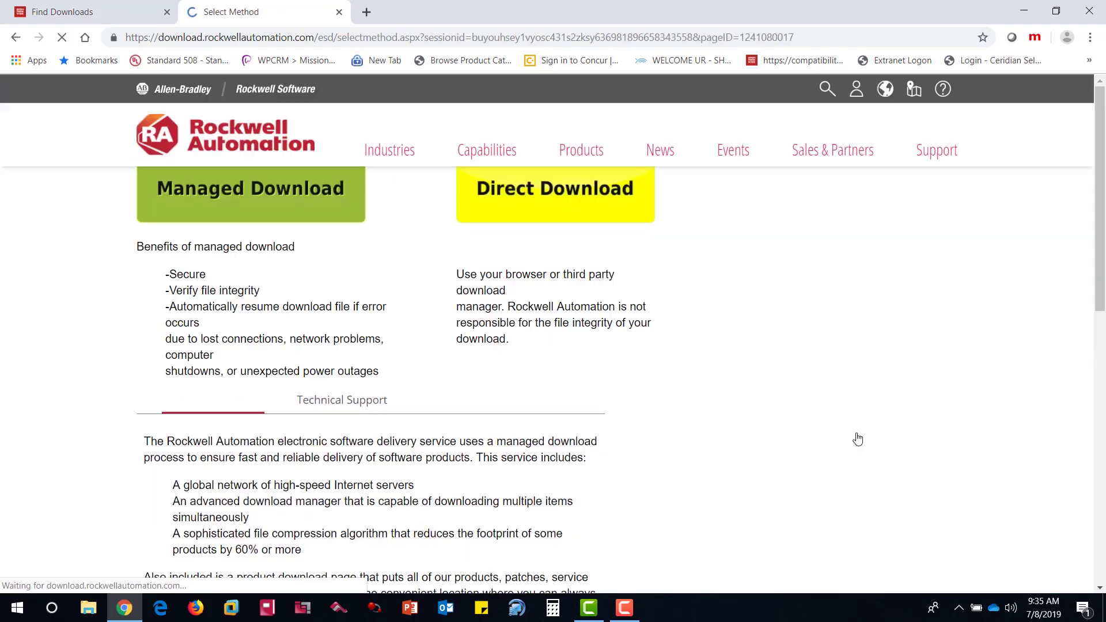
click(335, 292)
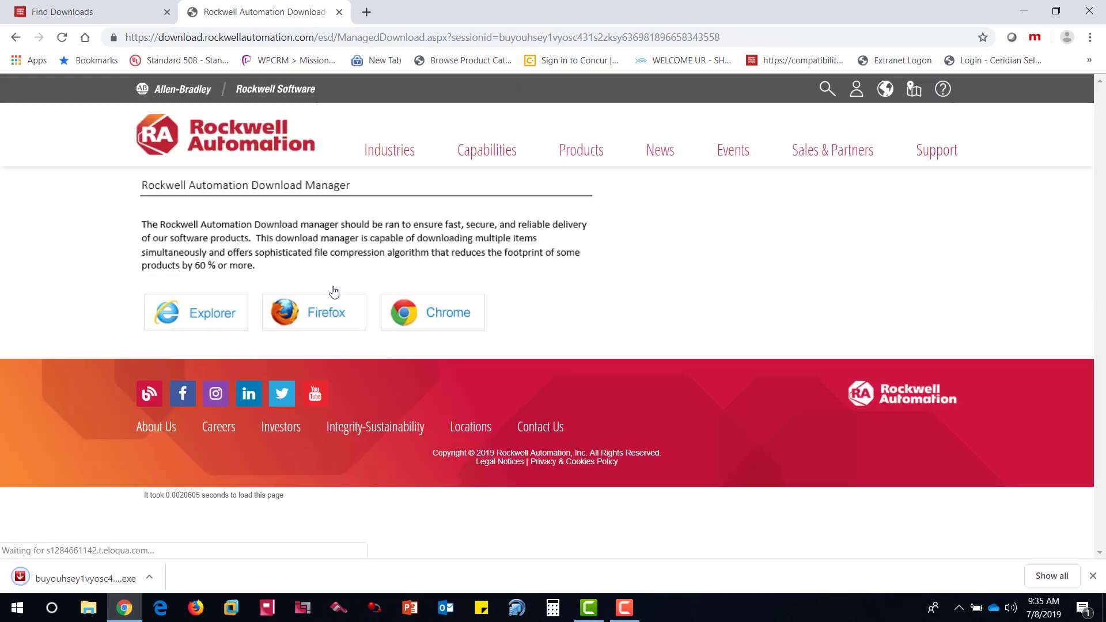
click(117, 578)
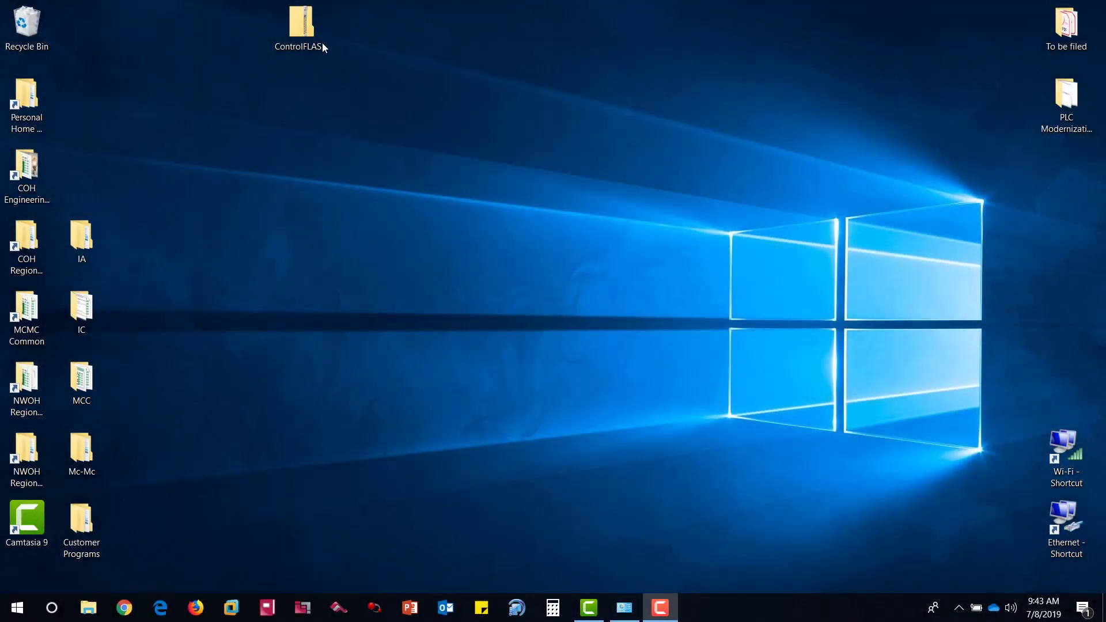
Extract the downloaded ControlFLASH zip archive to the proposed desktop folder
double_click(310, 29)
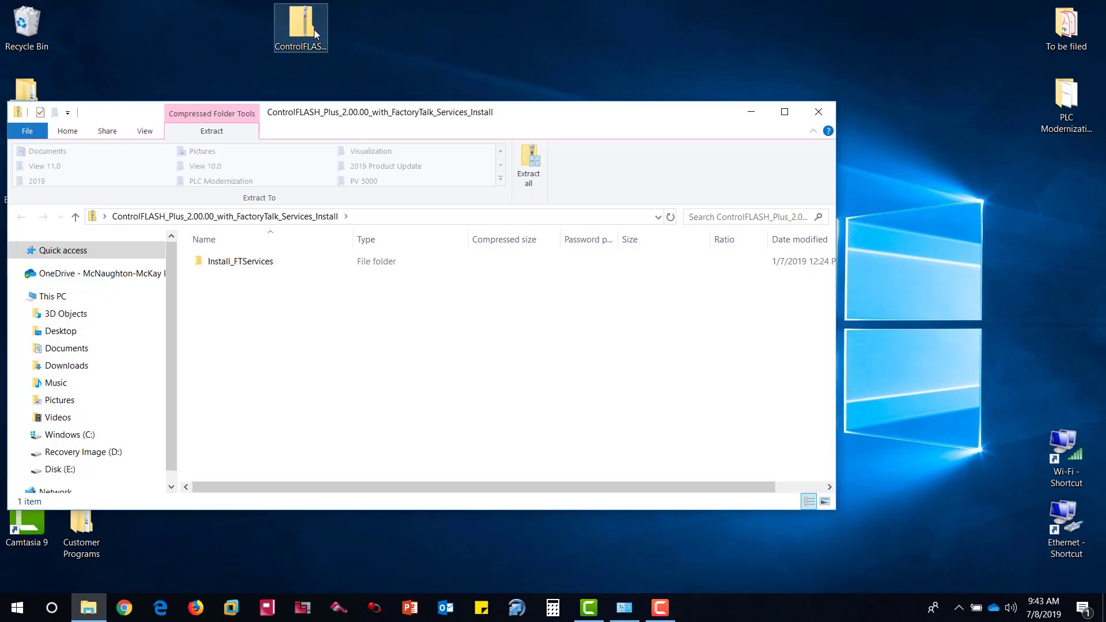
click(534, 166)
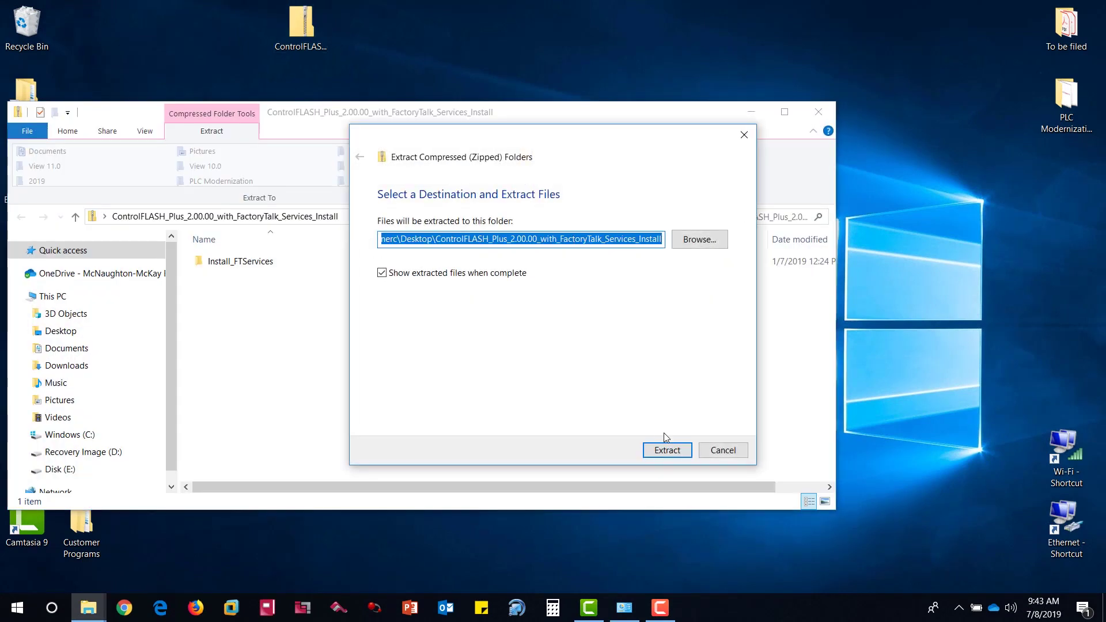
click(670, 453)
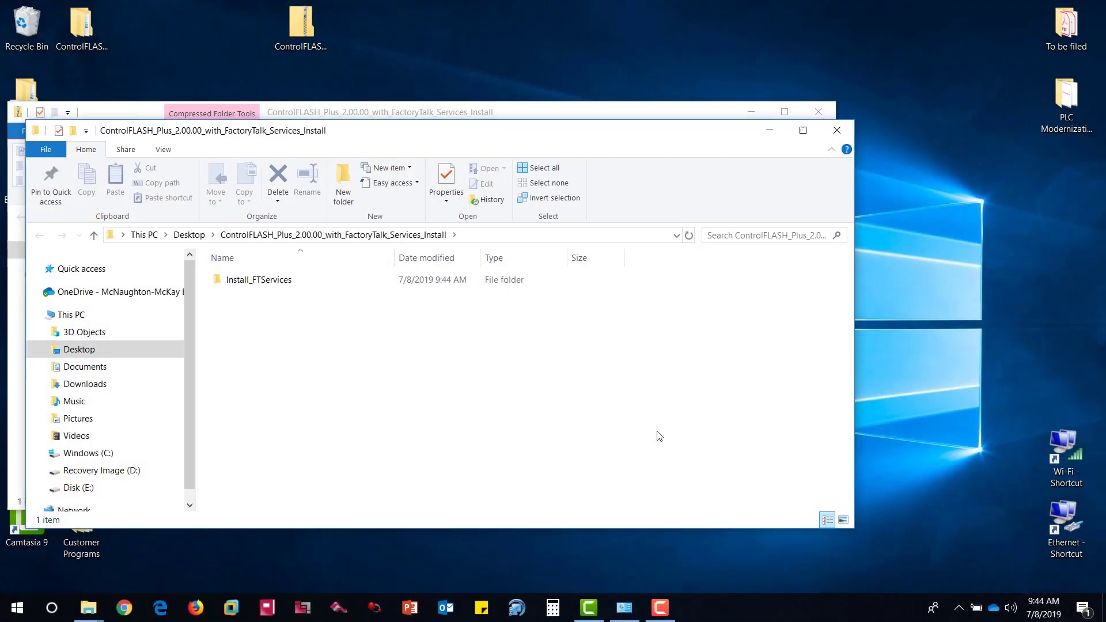
Run Setup from the Install_FTServices folder to start the ControlFLASH Plus V2.00.00 installer
double_click(255, 279)
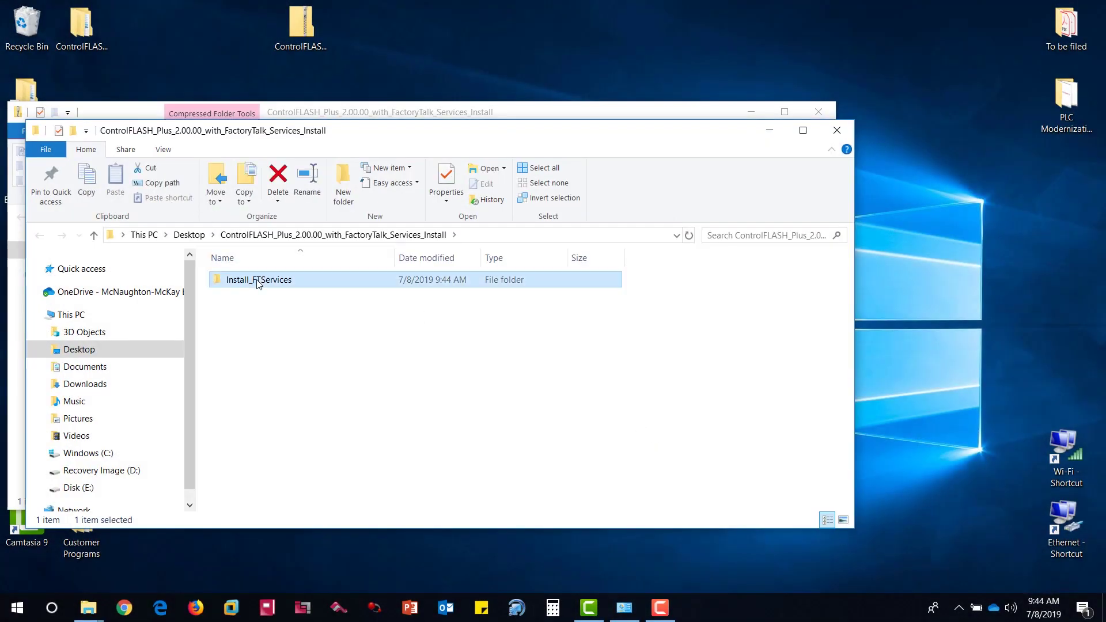
scroll(259, 288, down, 4)
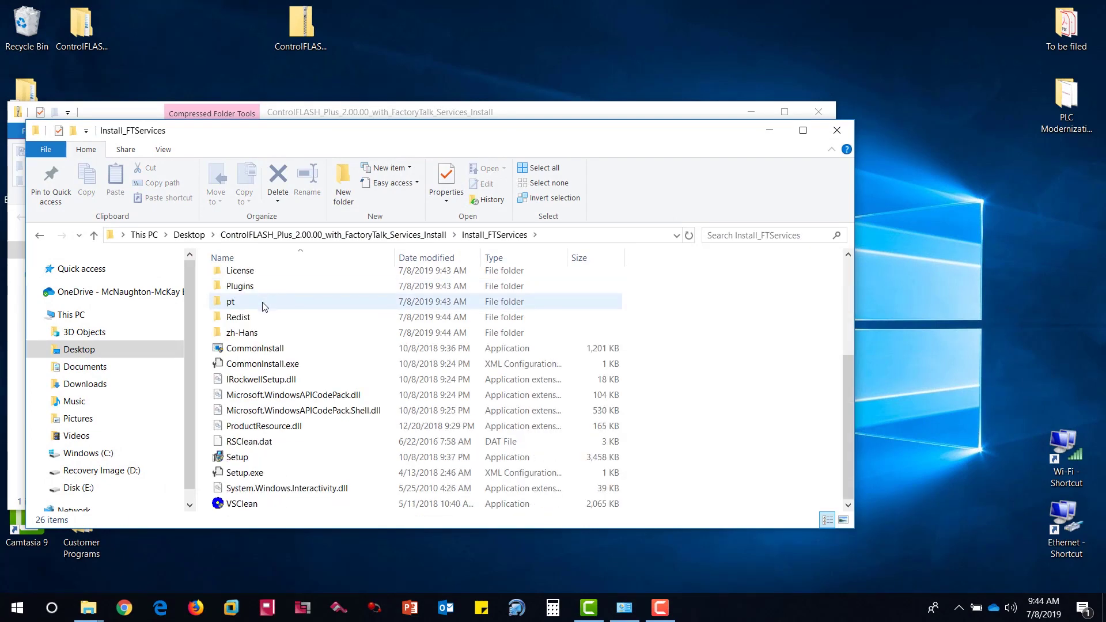
double_click(245, 456)
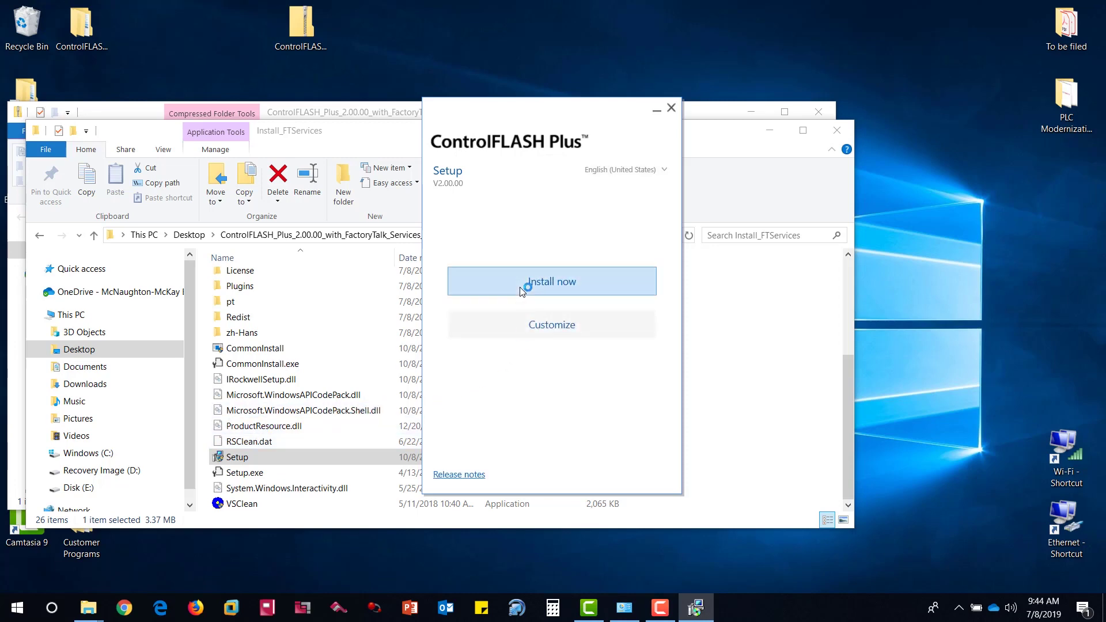
Install ControlFLASH Plus with defaults, accepting all licenses, then launch it from Windows search
click(522, 291)
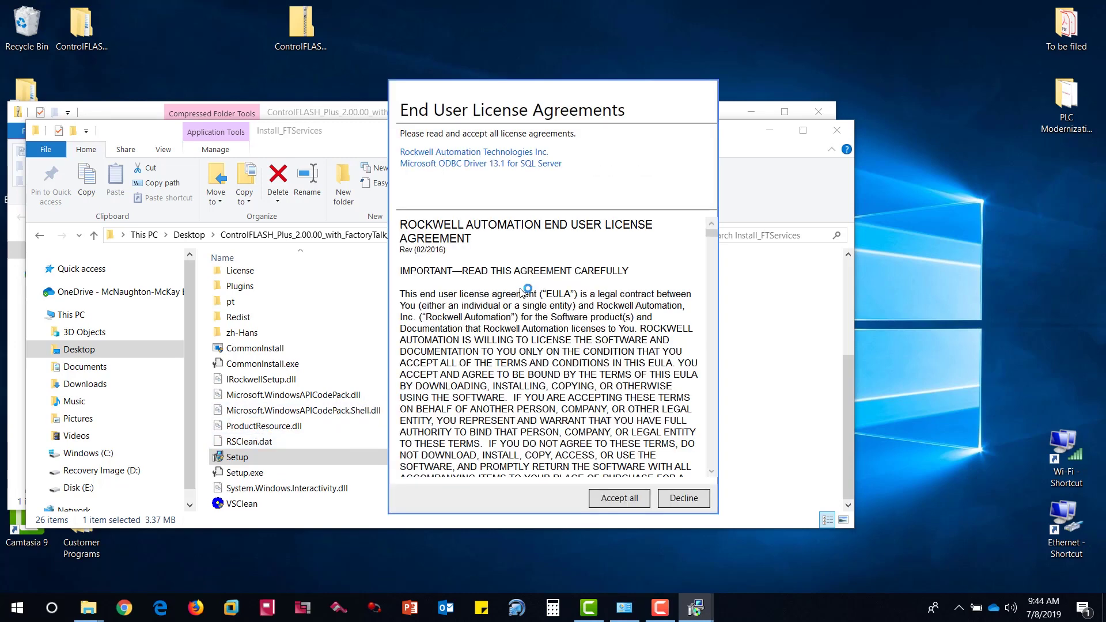
click(630, 499)
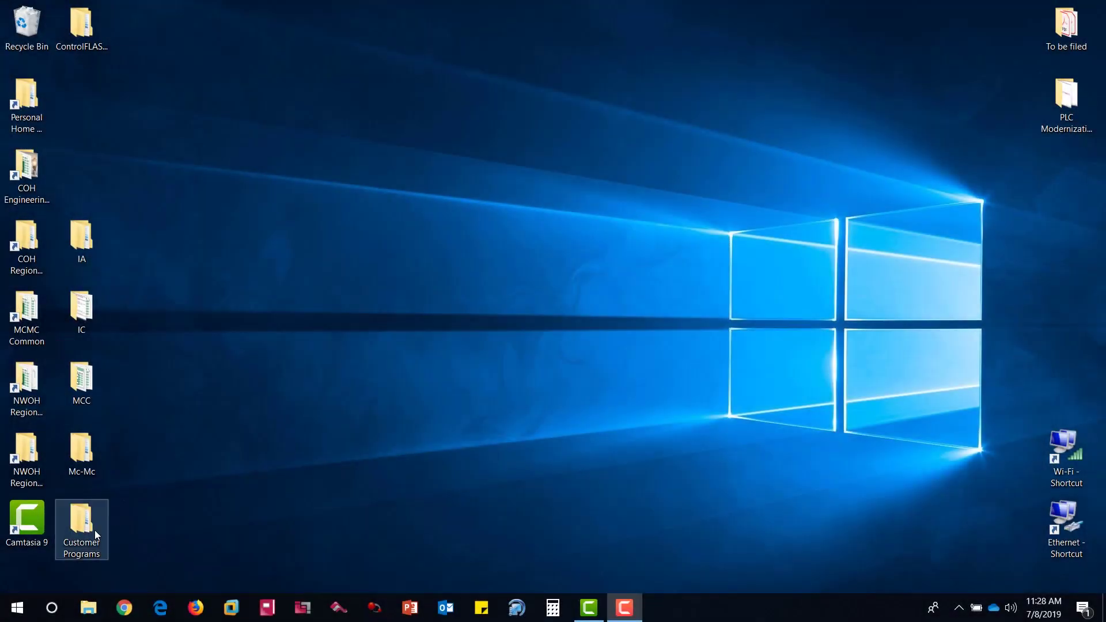
click(51, 608)
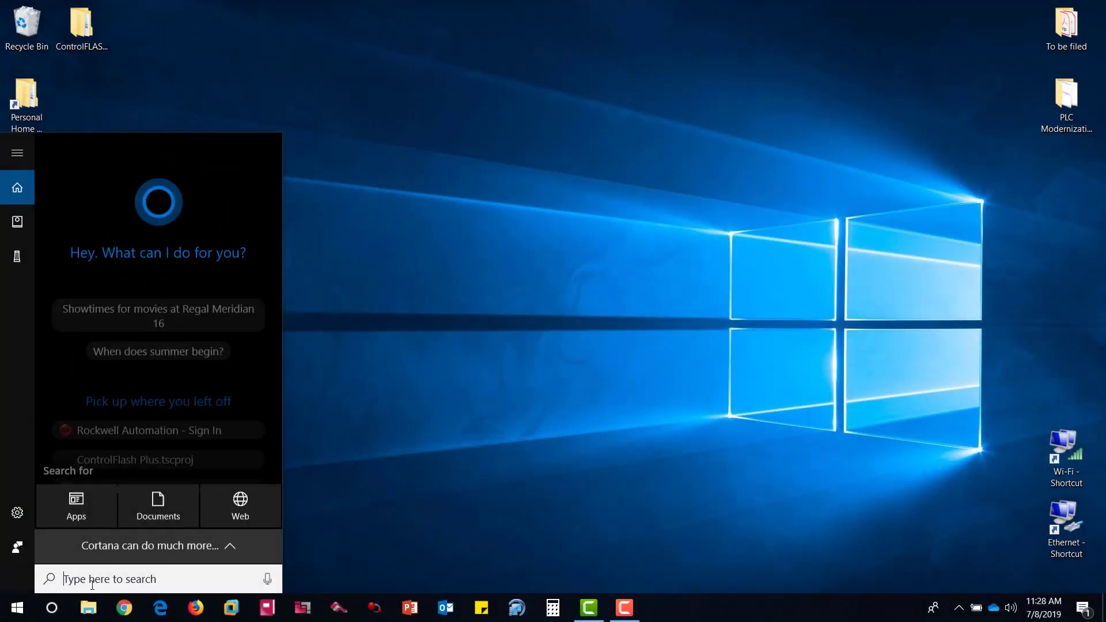
text(contr)
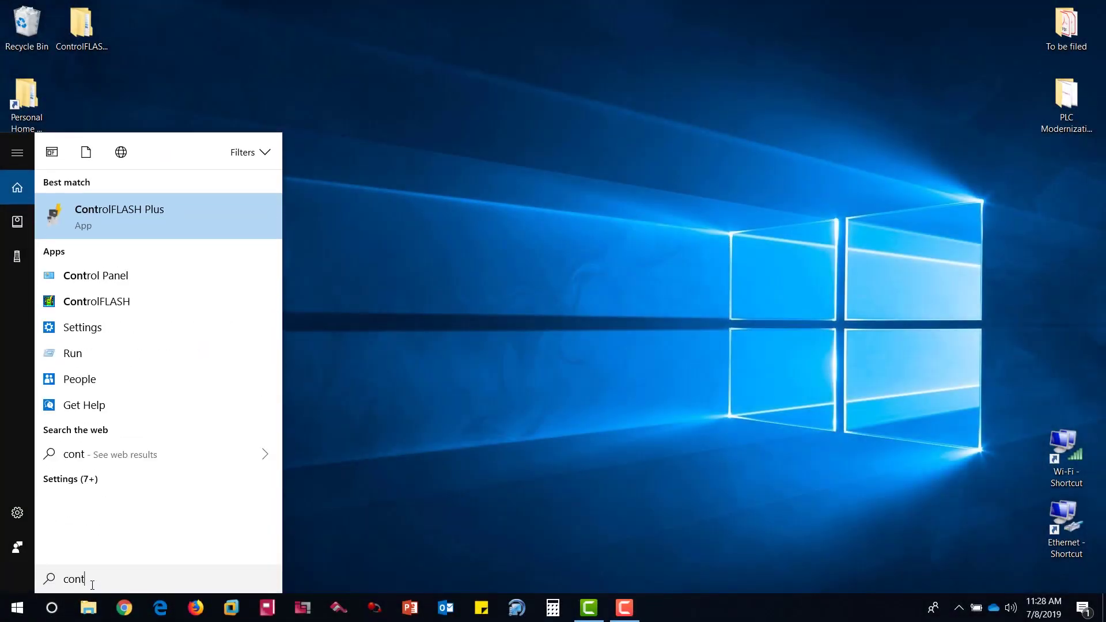
click(177, 220)
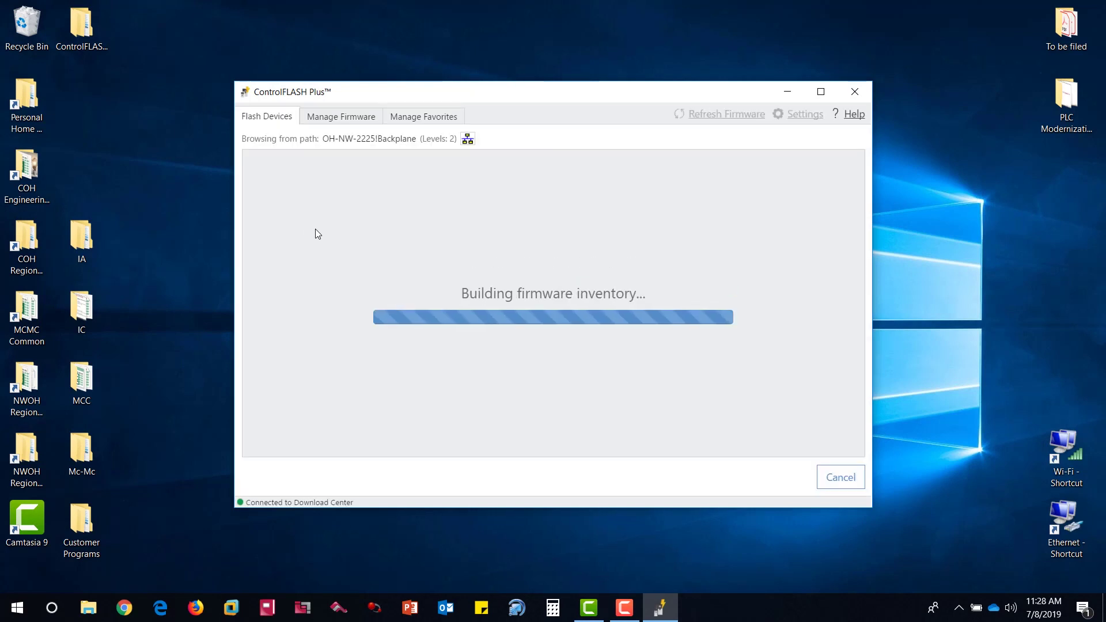
Browse the EtherNet AB_ETHIP-1 network for devices and maximize the ControlFLASH Plus window
click(468, 140)
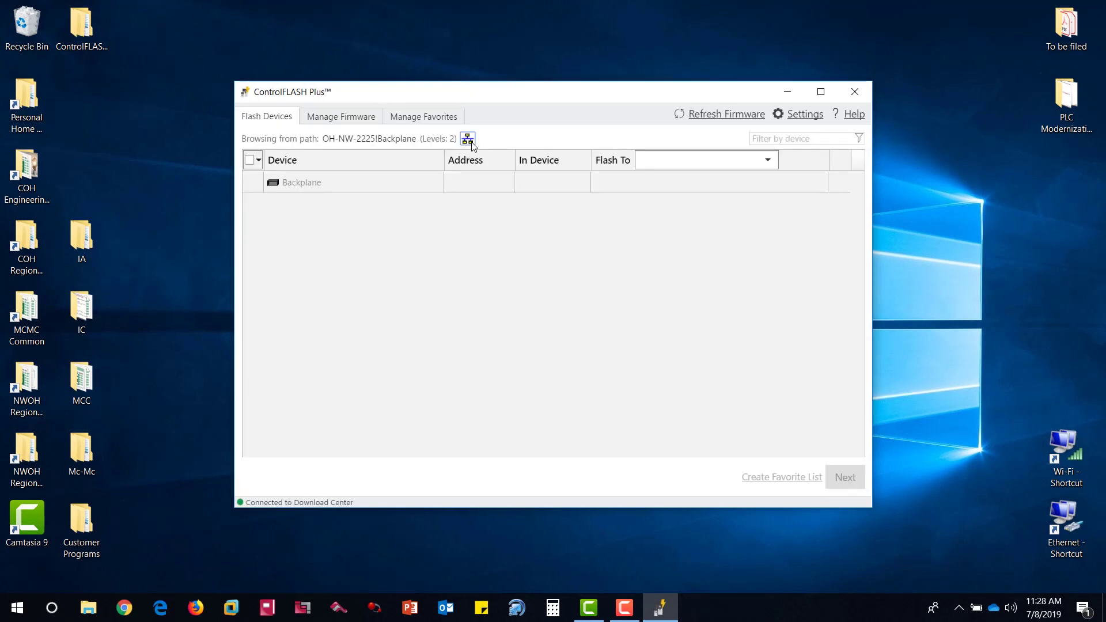
click(469, 140)
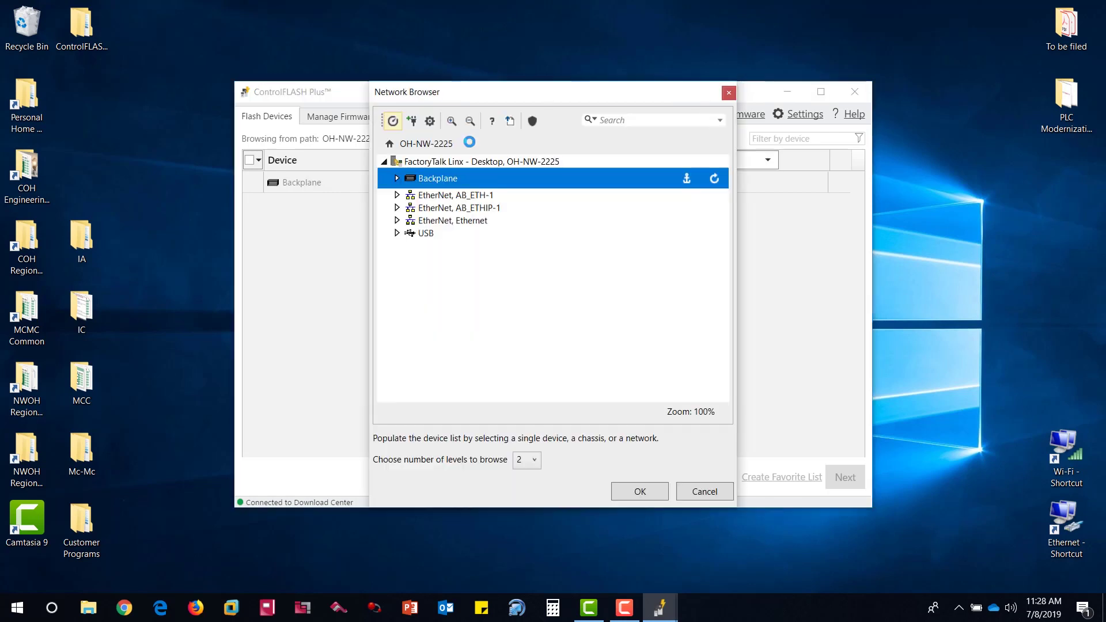
click(397, 208)
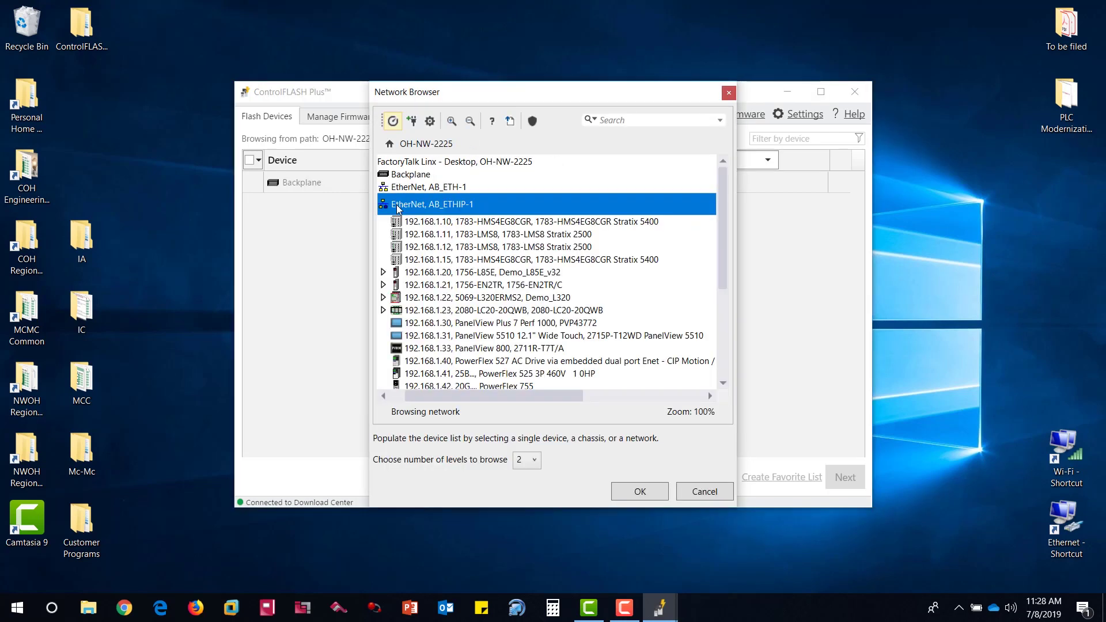
click(628, 494)
click(821, 91)
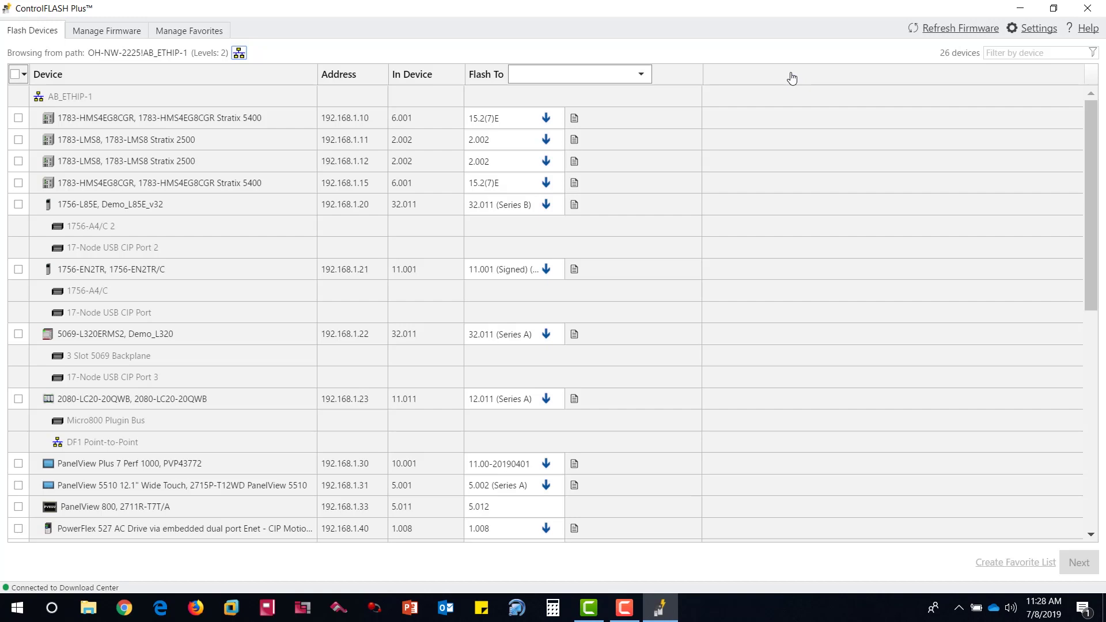
Set the default Flash To target to Latest from Download Center, then list the 2080-LC20's firmware versions
click(628, 75)
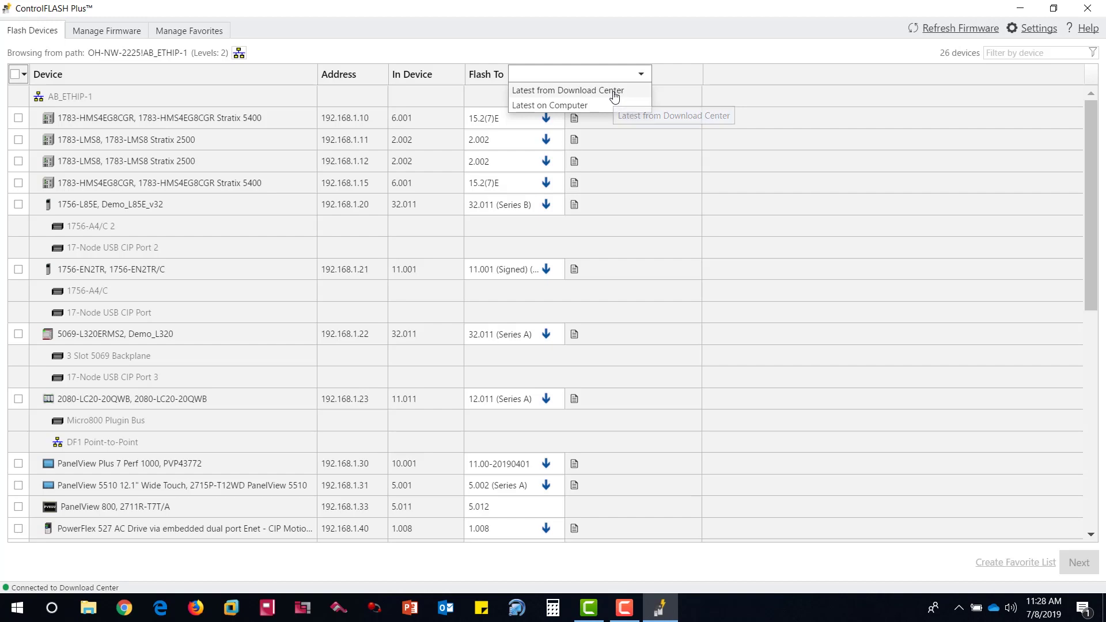
click(614, 91)
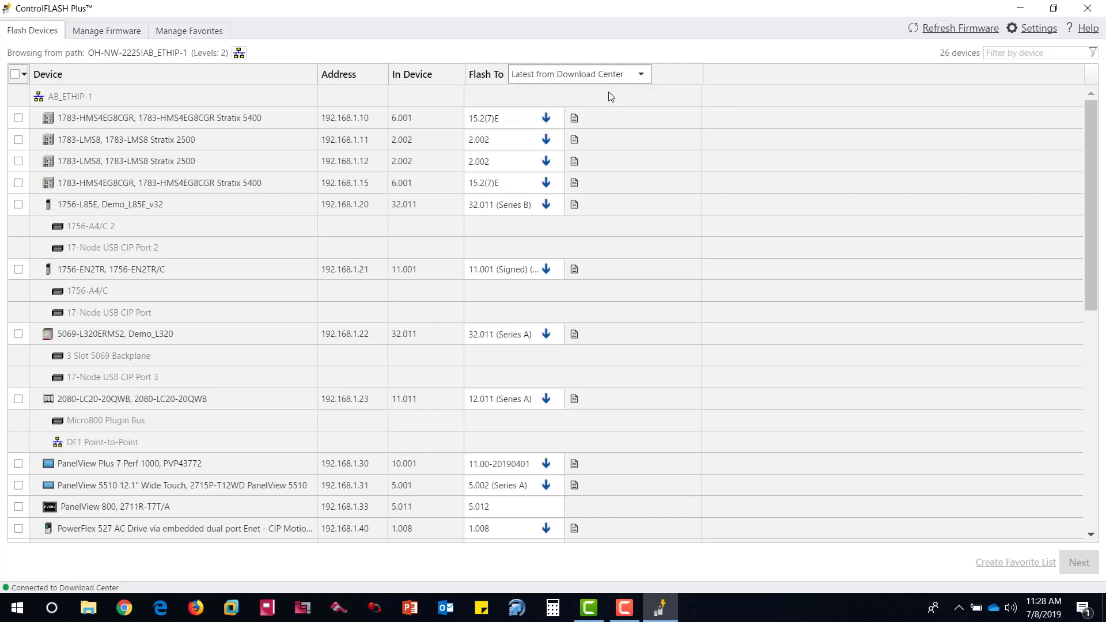
scroll(451, 104, down, 2)
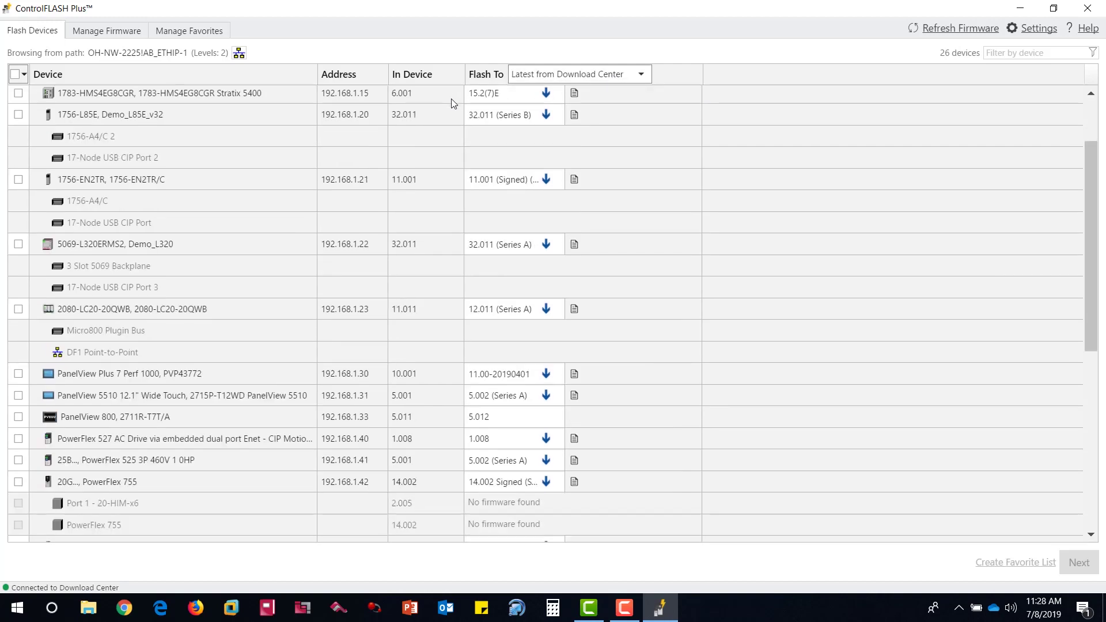
scroll(451, 103, down, 3)
scroll(453, 105, down, 1)
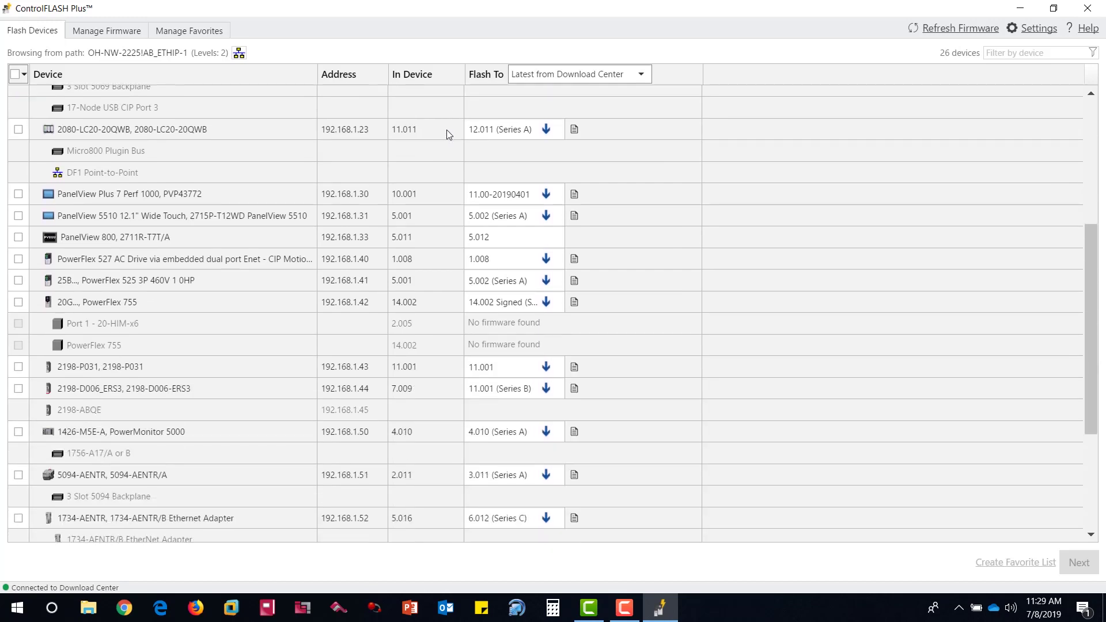
click(554, 132)
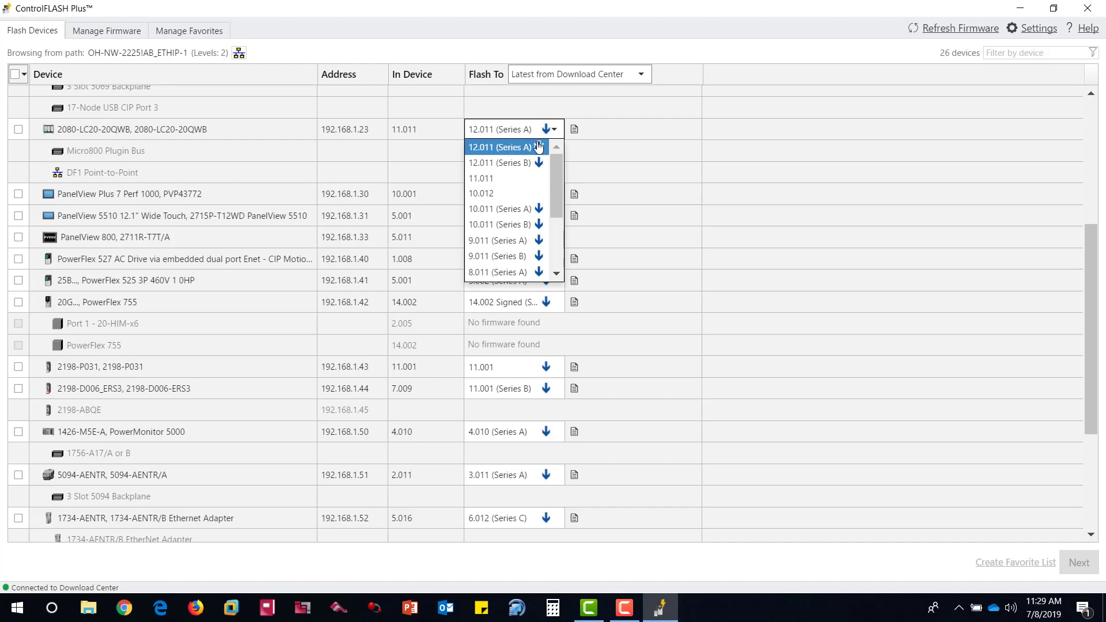
Target 12.011 (Series A) for the 2080-LC20-20QWB and 5.002 (Series A) for the PanelView 5310
click(538, 148)
scroll(510, 165, down, 5)
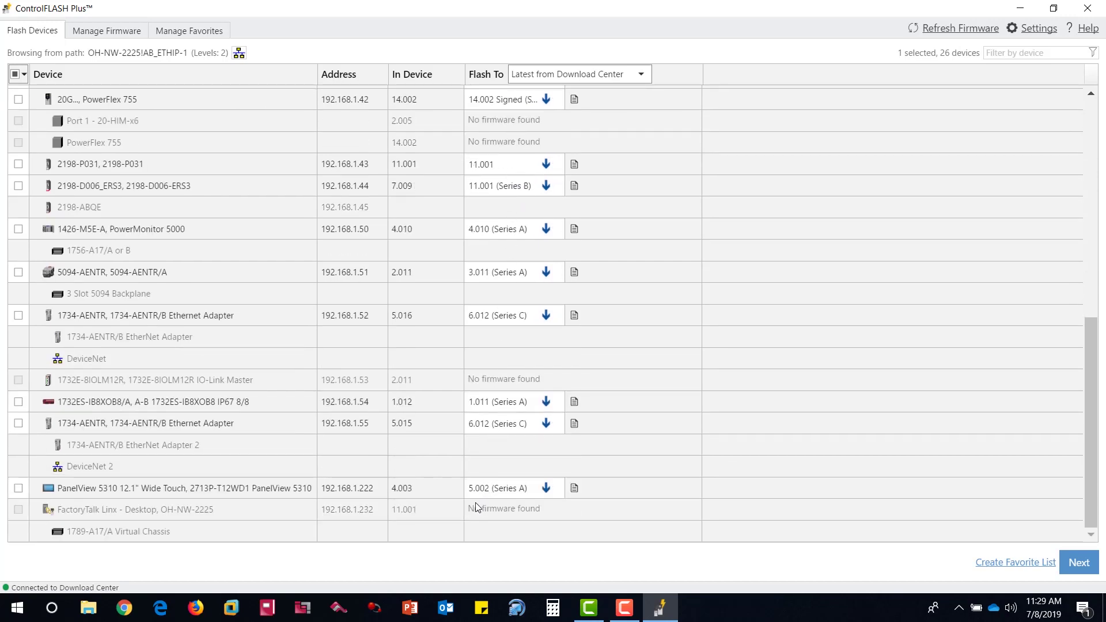
click(555, 493)
click(541, 508)
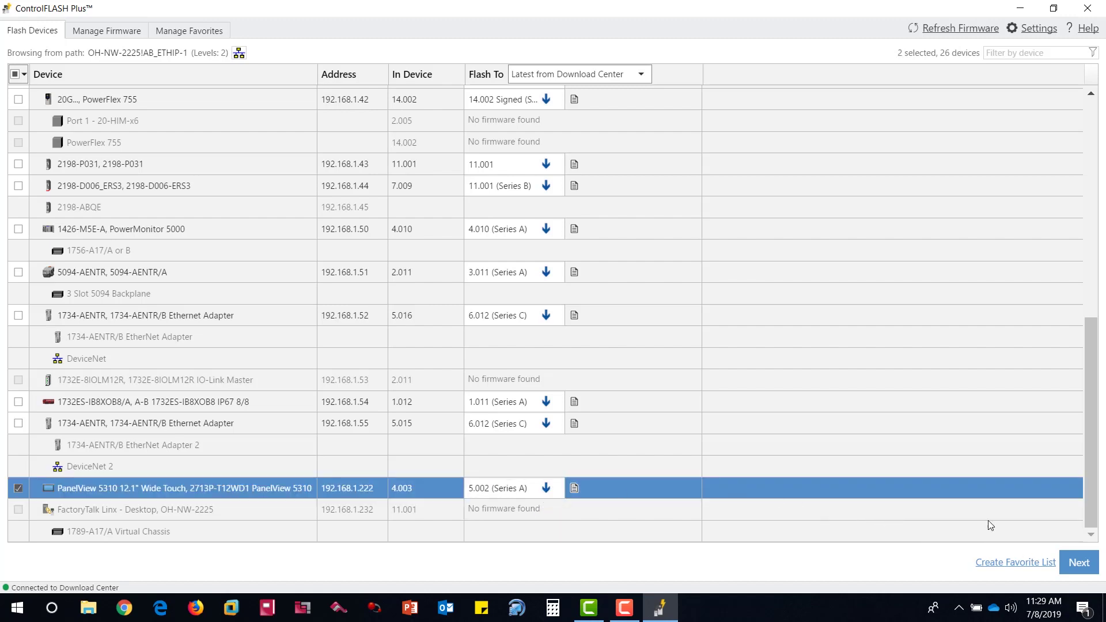
Accept the Download Center license and flash both devices, closing the results once 2 succeed
click(1079, 563)
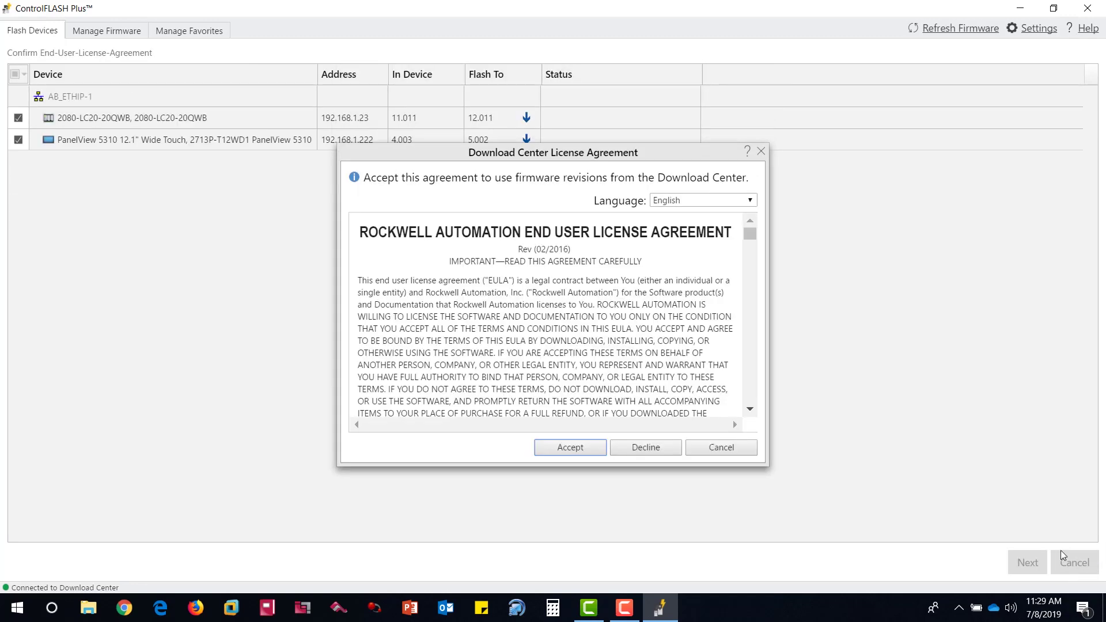
click(585, 449)
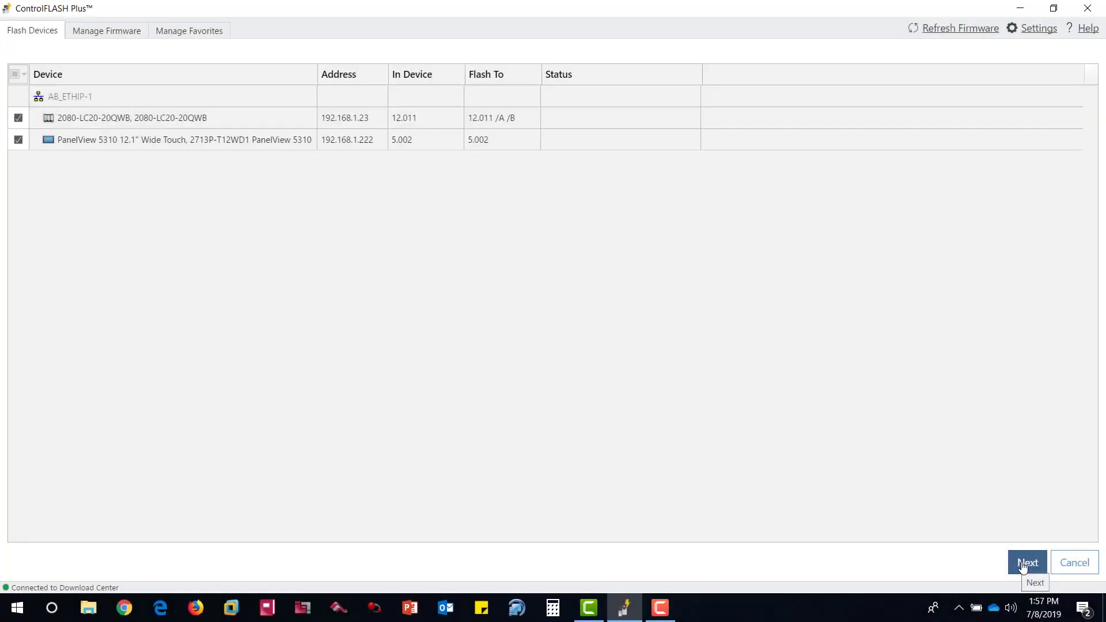
click(1022, 563)
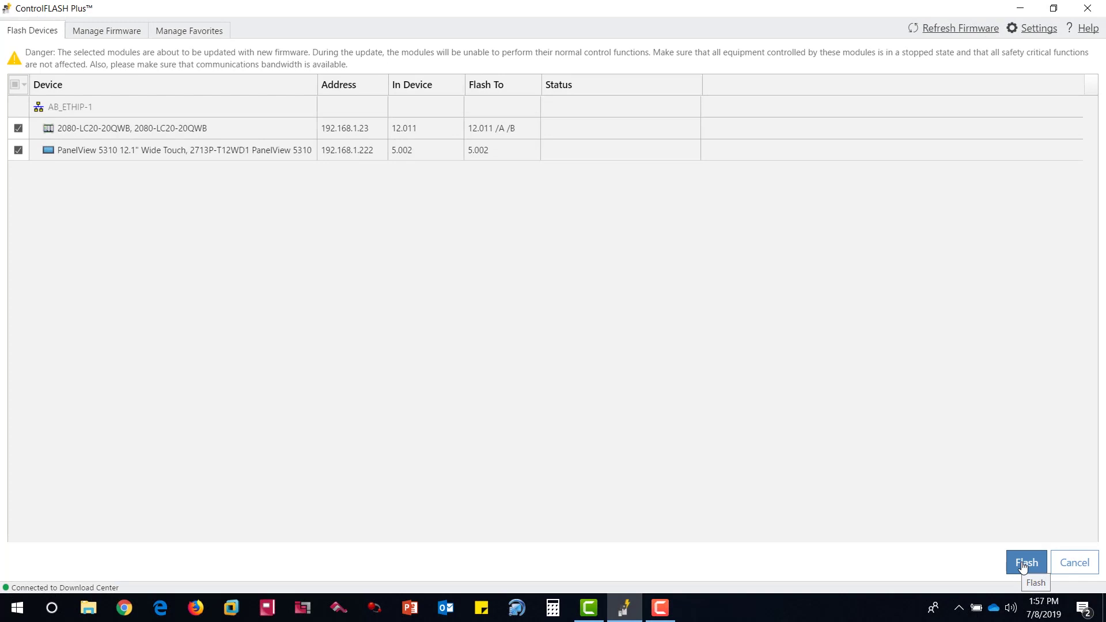
click(1023, 563)
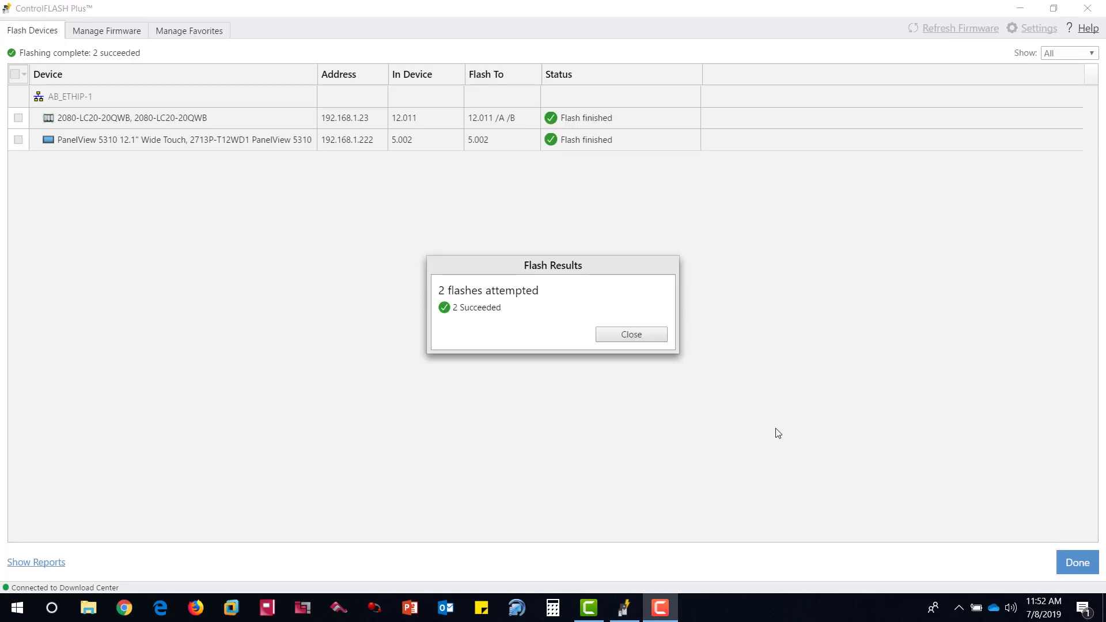
click(649, 336)
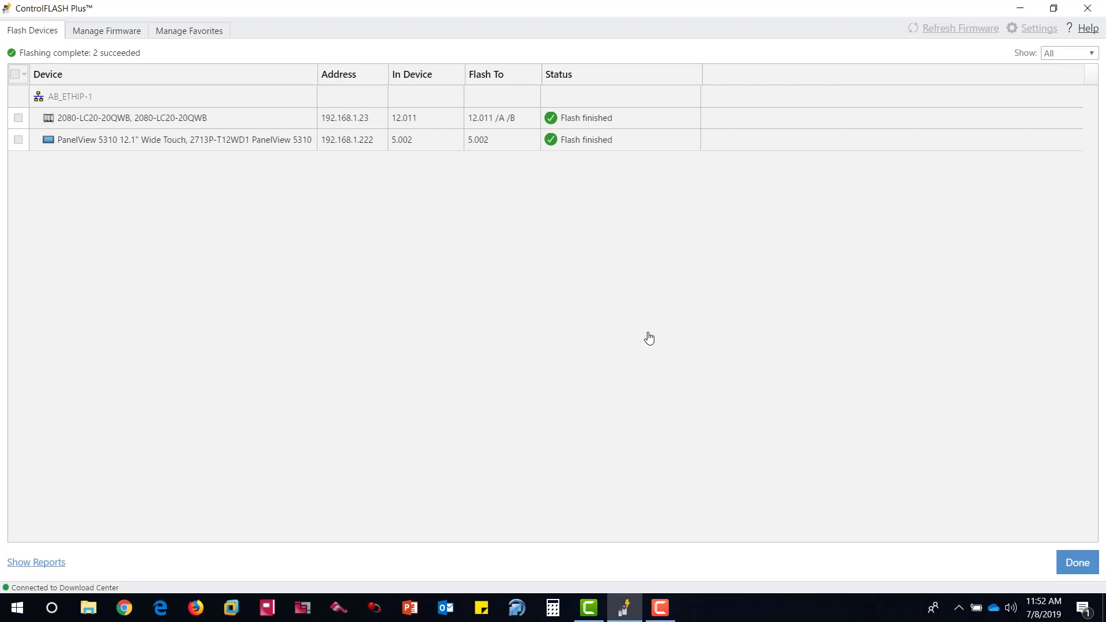
click(101, 38)
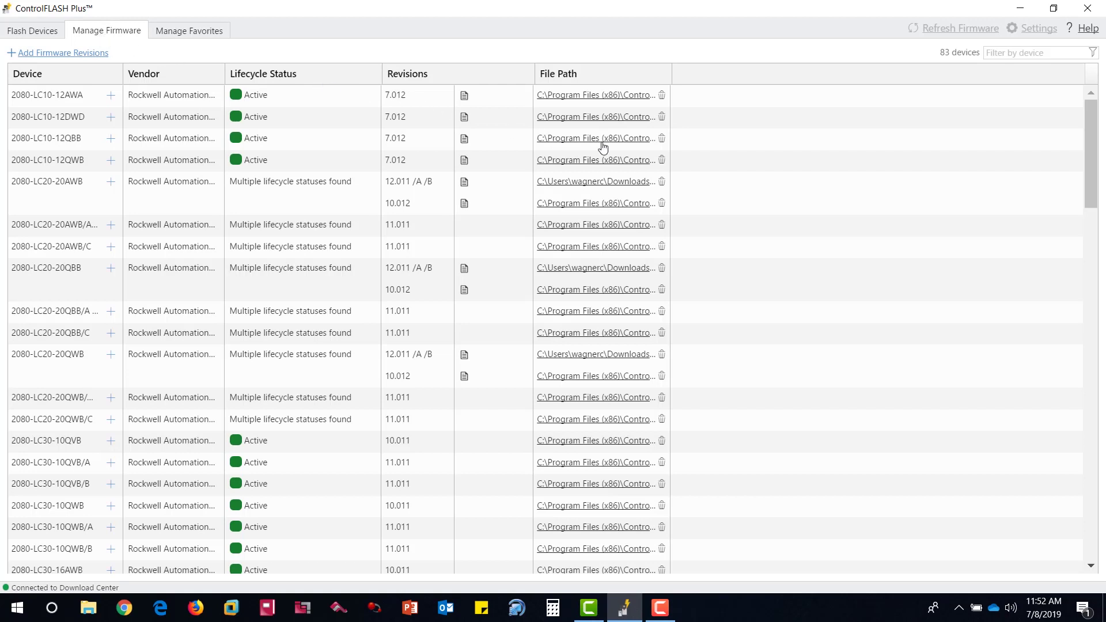
Scroll the Manage Firmware table to review installed kits such as 2080-LC20-20QWB 12.011 and 10.012
scroll(801, 176, down, 3)
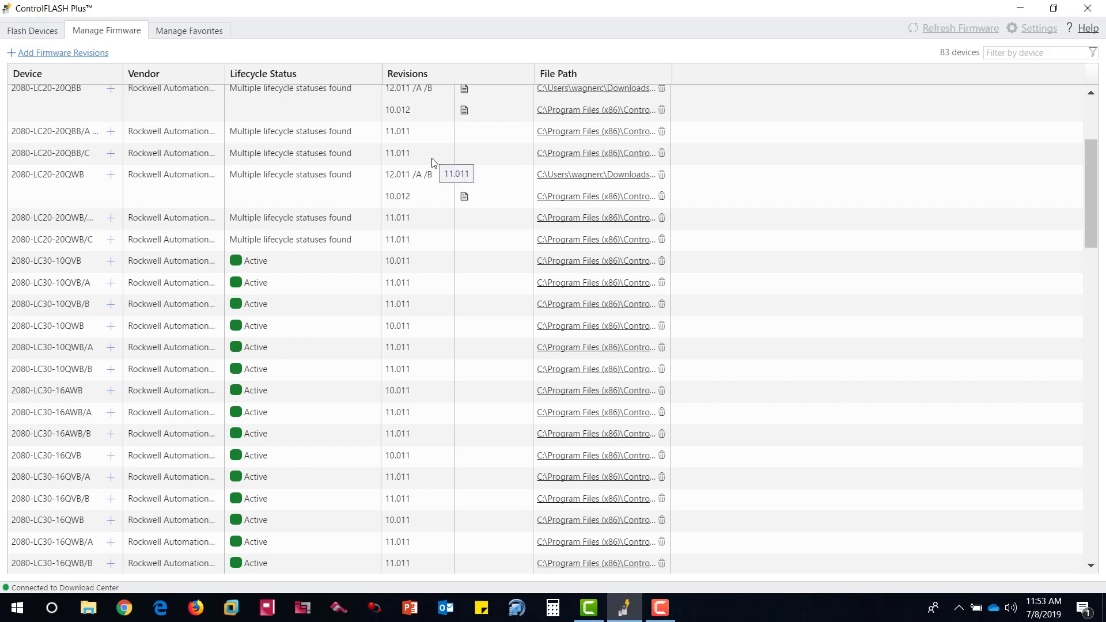
Create a new favorite list named 'Line 1'
click(196, 34)
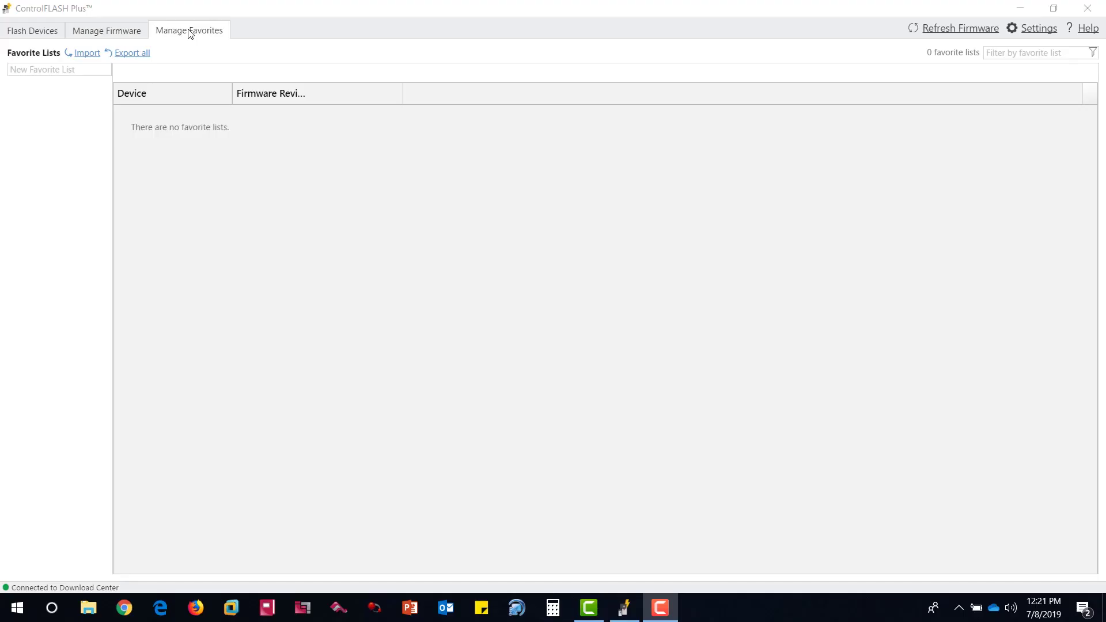
click(77, 70)
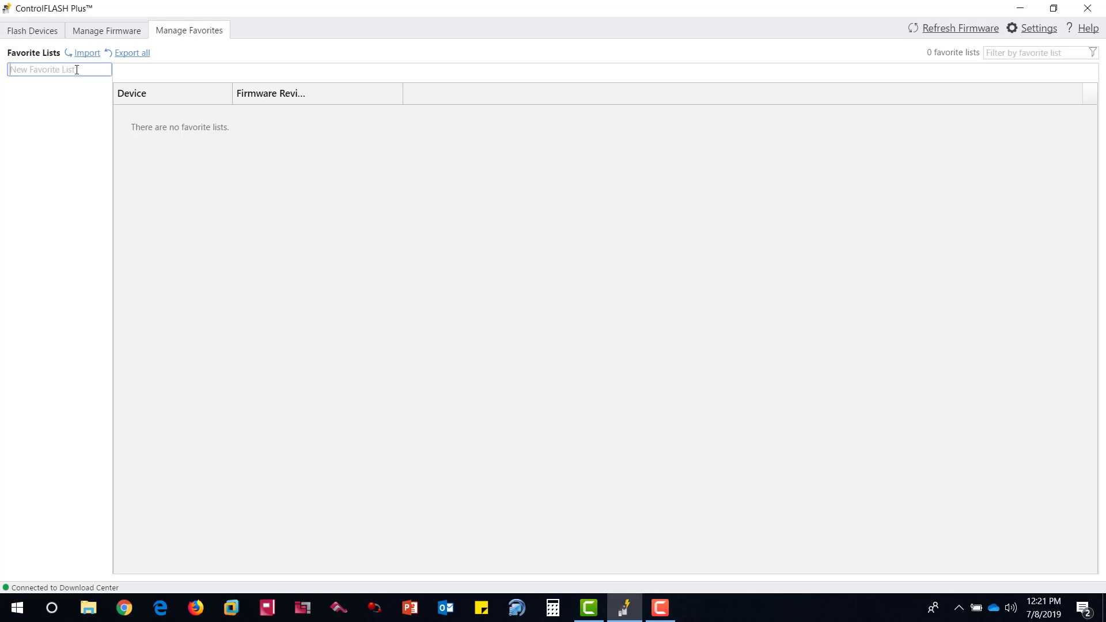
text(Line 1)
key(Return)
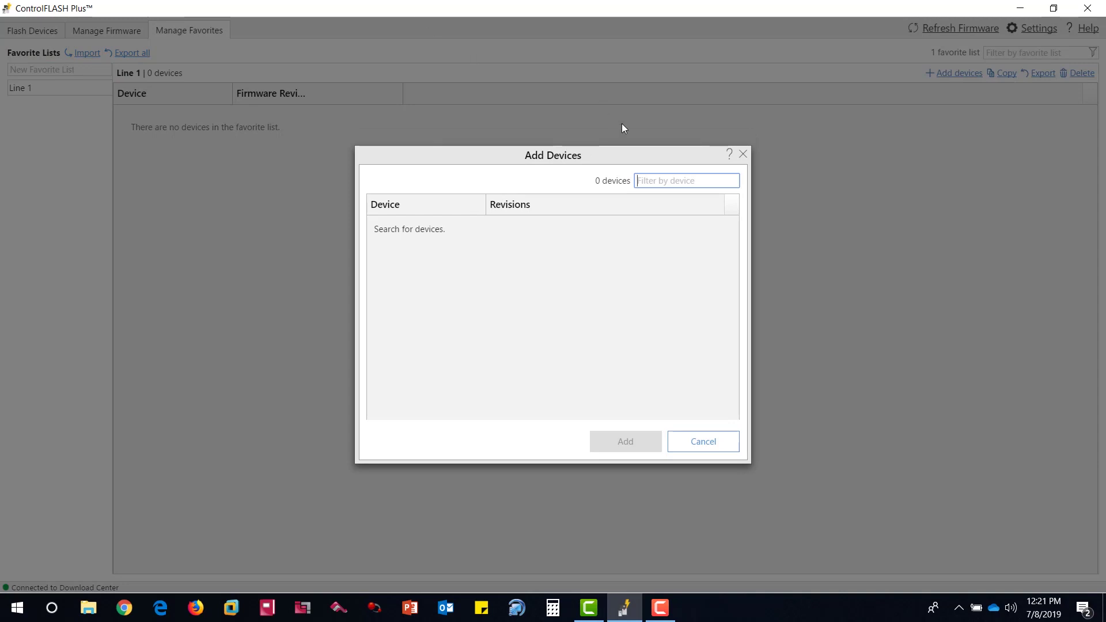
Add the 5069-L306ERMS2 at firmware revision 32.011 to Line 1
text(5069)
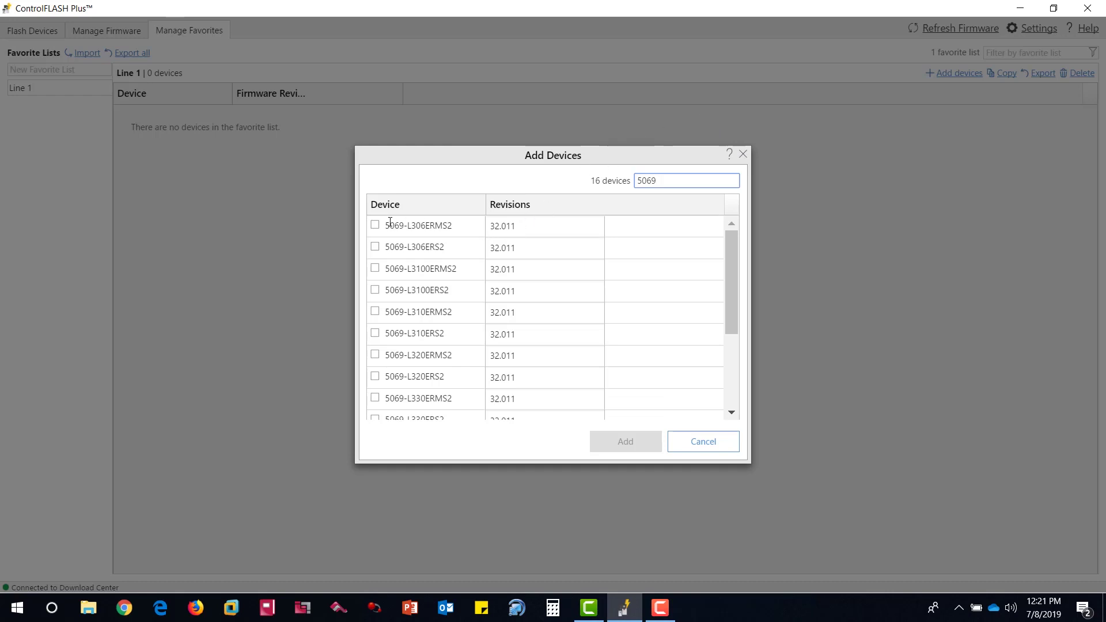
click(375, 225)
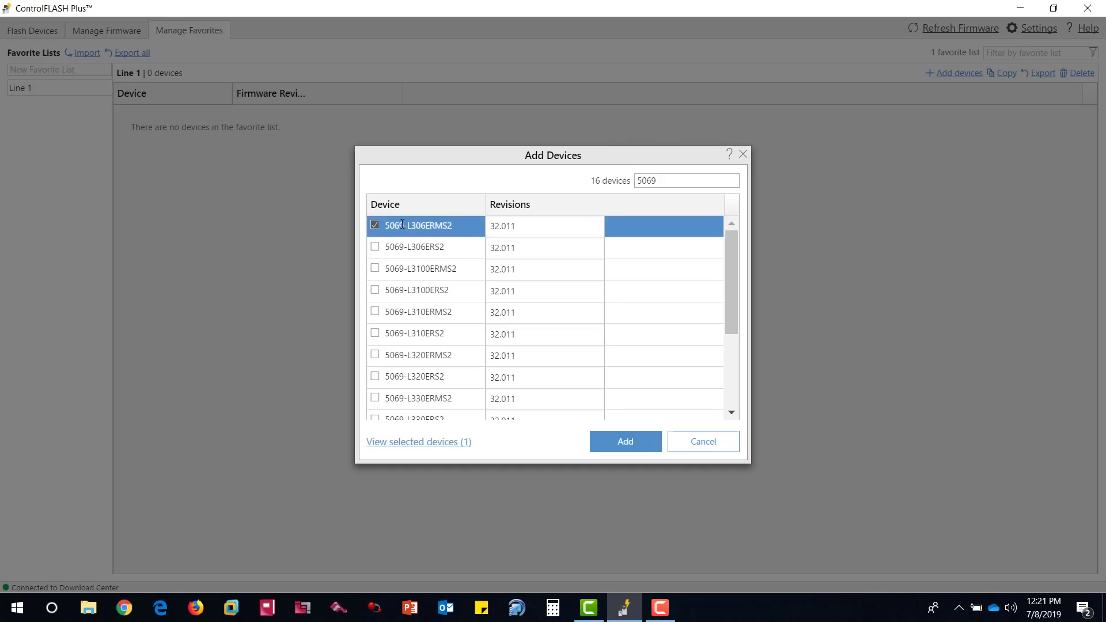
click(512, 232)
click(514, 243)
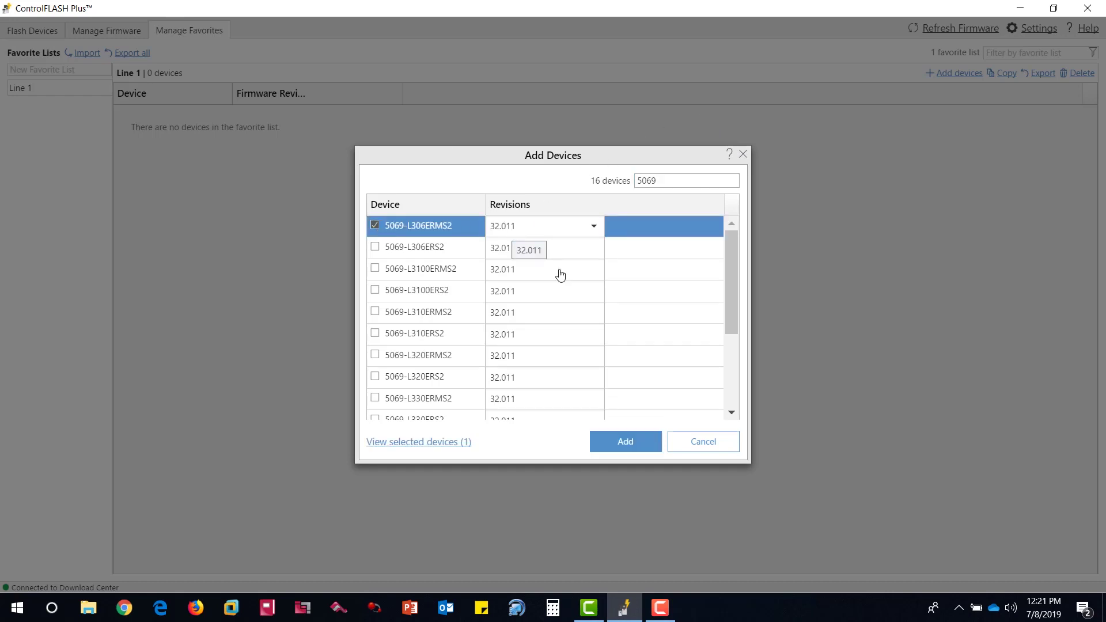
click(622, 440)
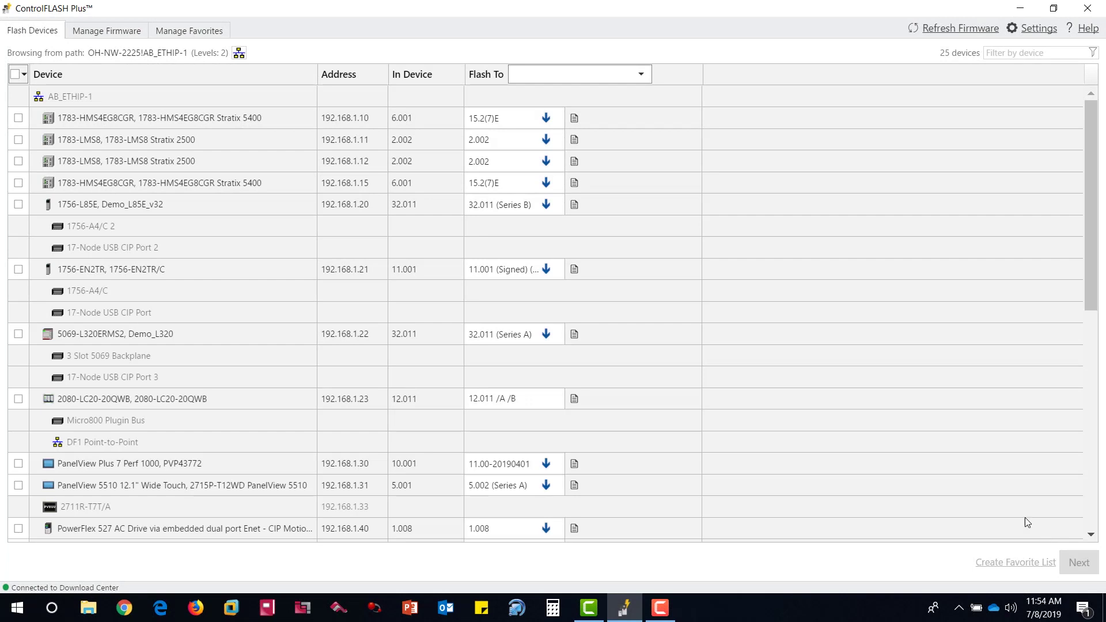
Scroll through the 26-device list and show the Flash To choices, which now include Line 1
scroll(414, 334, down, 3)
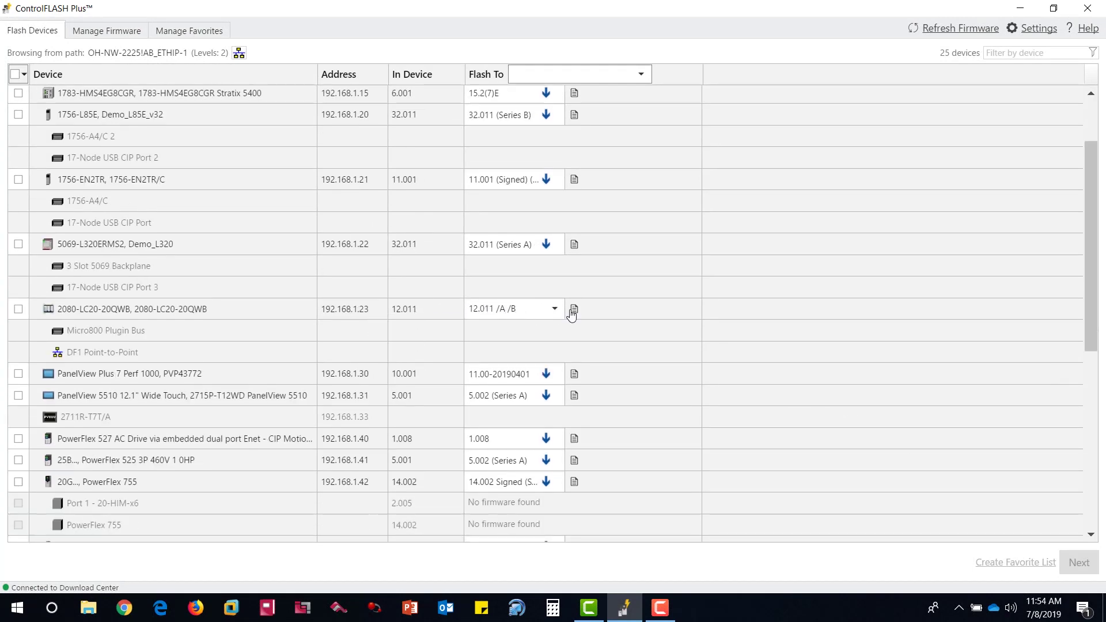
scroll(555, 330, down, 10)
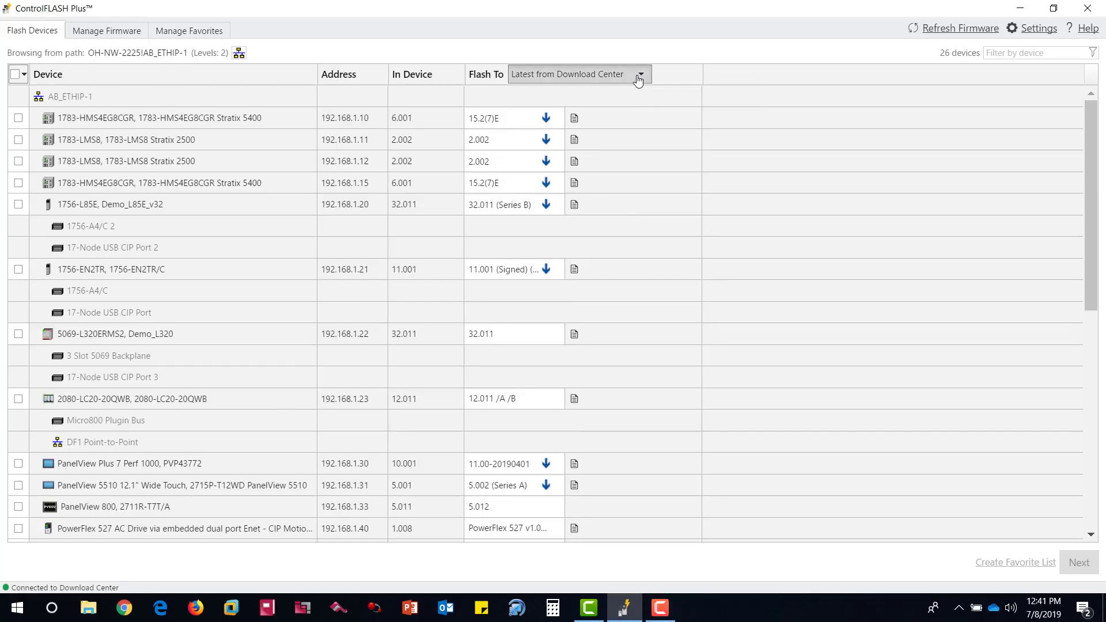
click(639, 75)
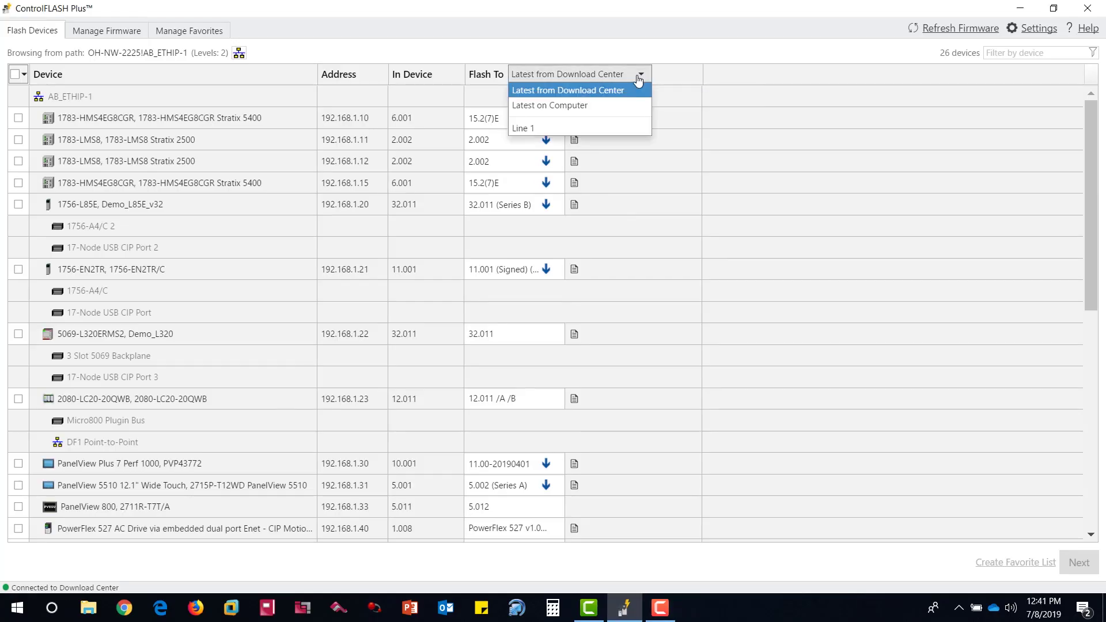